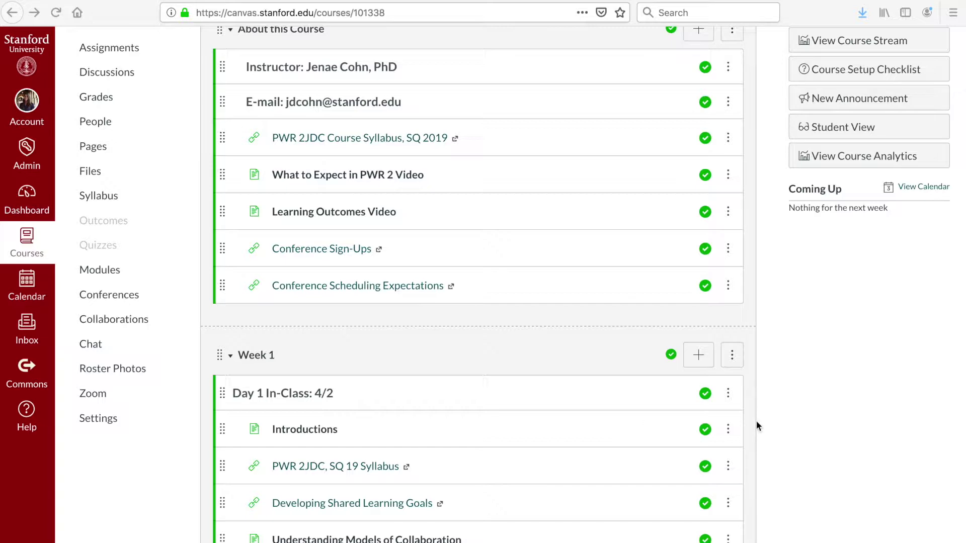
# Examine how the Spring 2019 course organizes its modules, from About this Course through the in-class and to-do items of Week 2
pyautogui.scroll(-3, 806, 418)
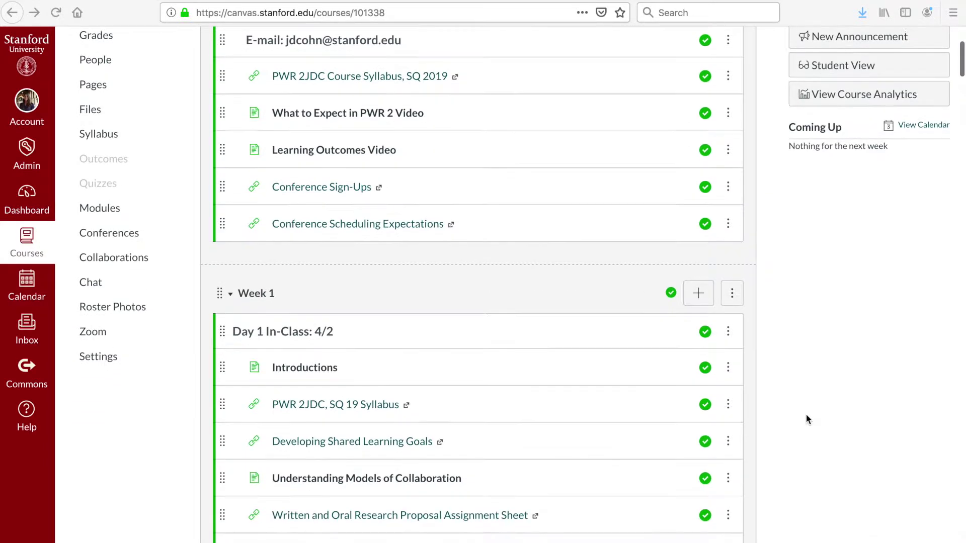
pyautogui.scroll(-10, 805, 415)
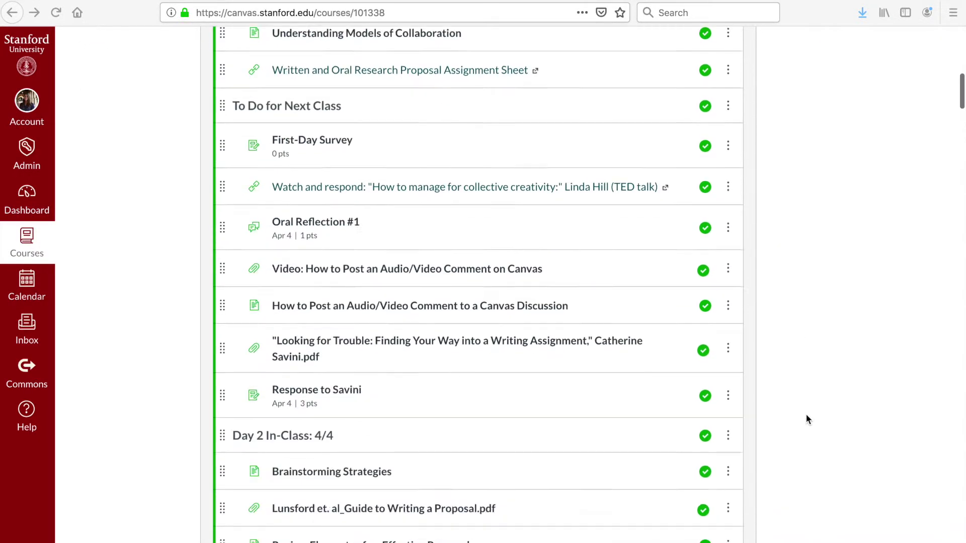
pyautogui.scroll(-4, 806, 416)
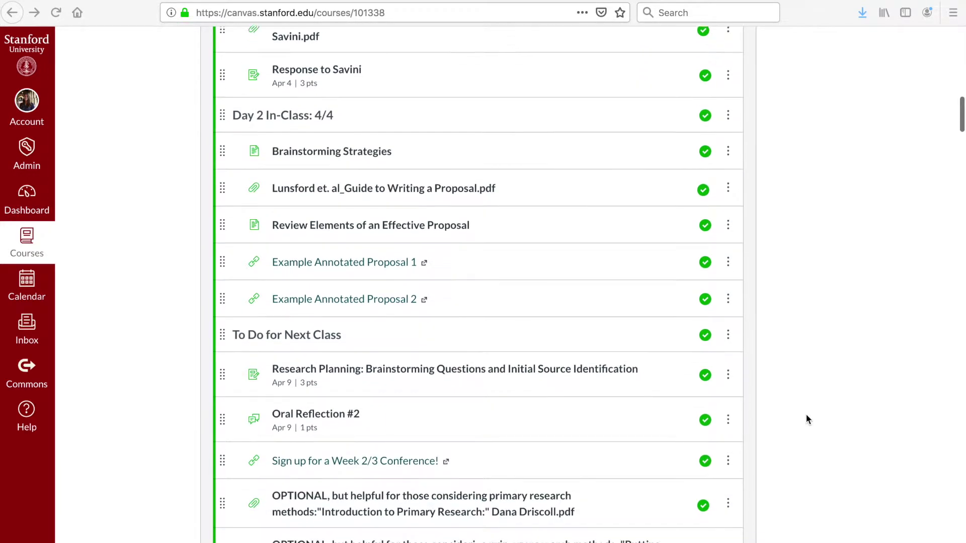
pyautogui.scroll(-4, 806, 419)
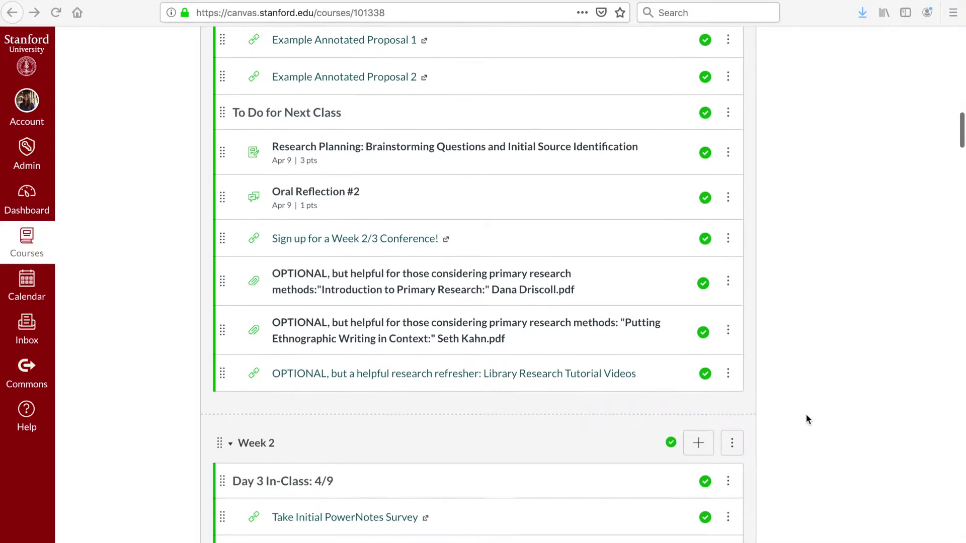
pyautogui.scroll(-6, 807, 412)
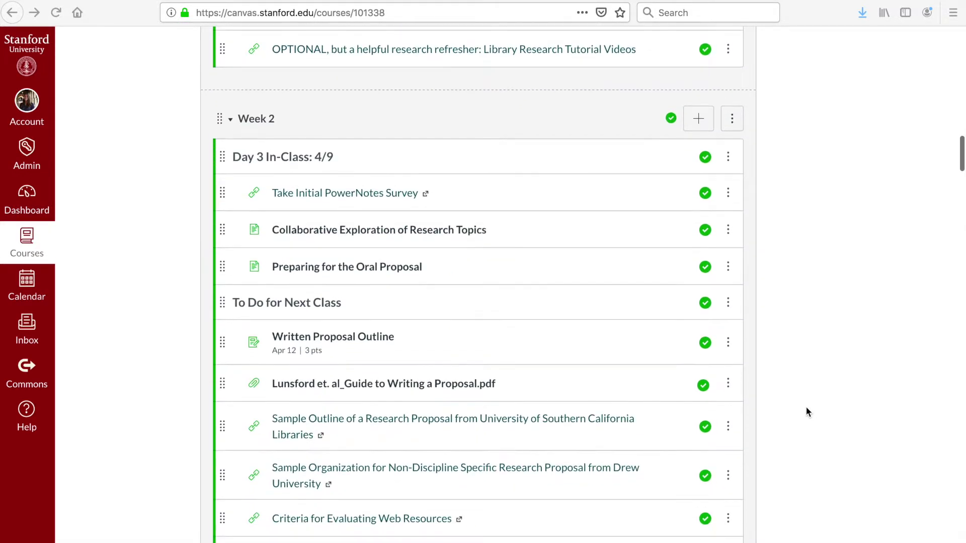
pyautogui.scroll(-3, 805, 411)
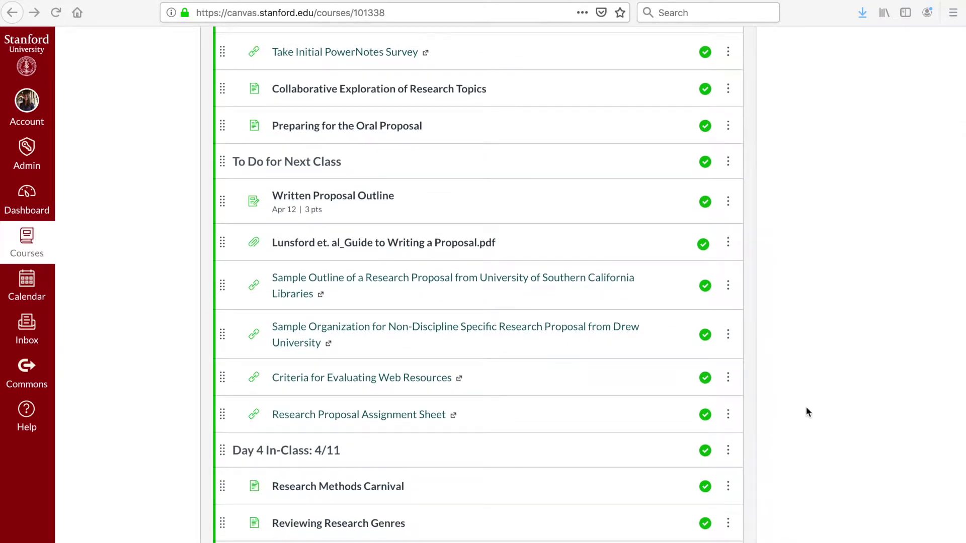
pyautogui.scroll(20, 807, 412)
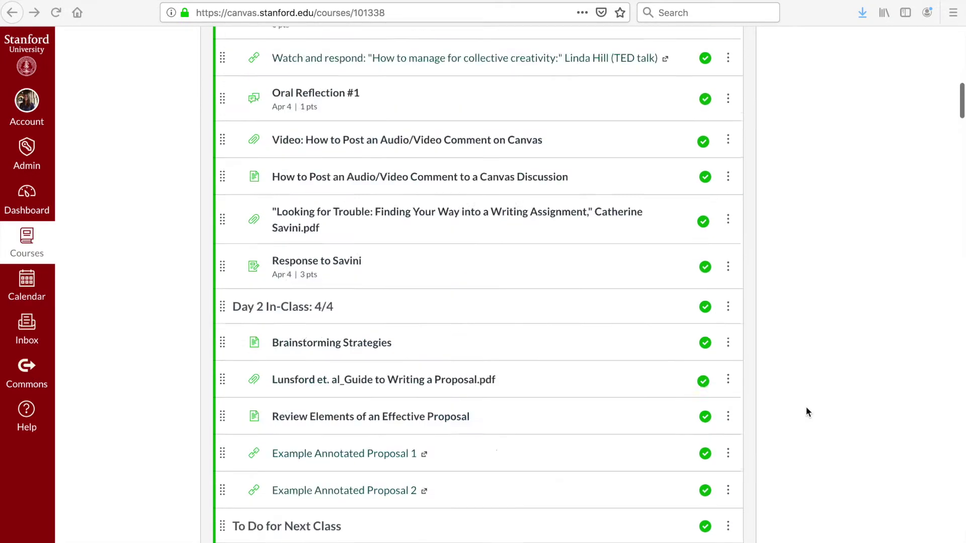
pyautogui.scroll(5, 805, 410)
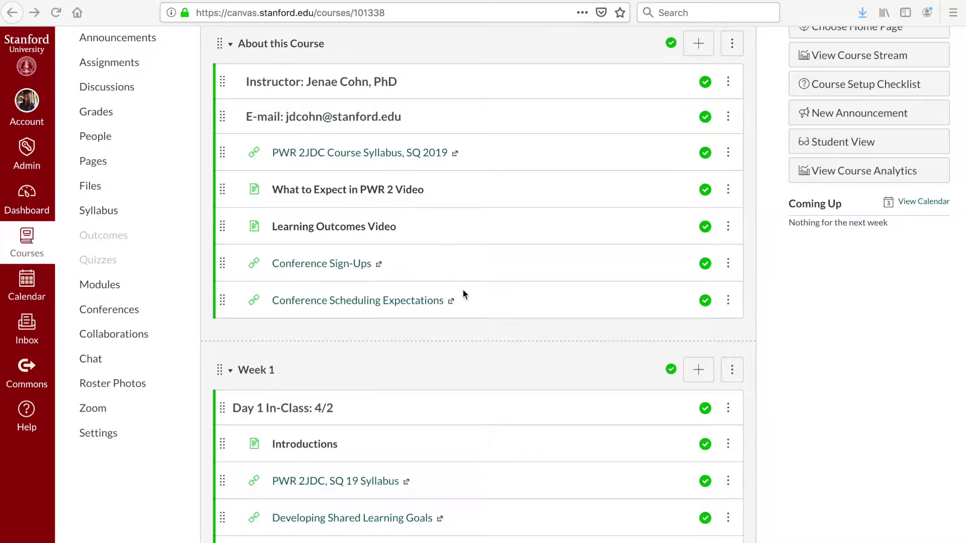
pyautogui.scroll(-8, 462, 291)
pyautogui.scroll(-12, 463, 291)
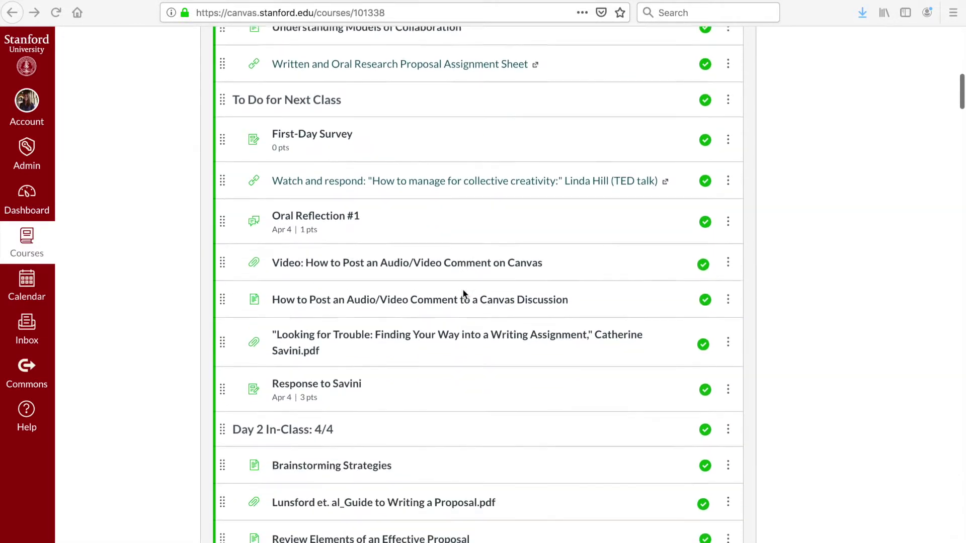
pyautogui.scroll(-7, 463, 291)
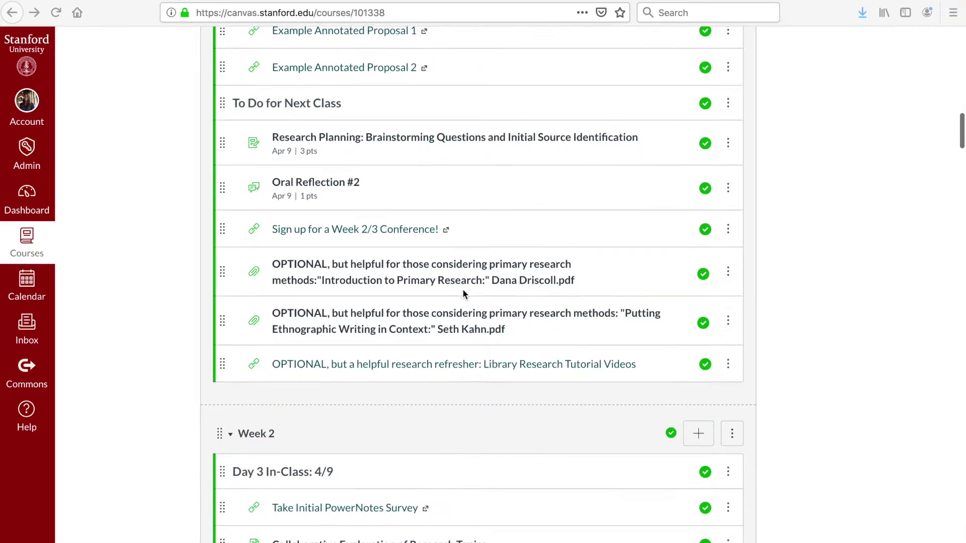
pyautogui.scroll(-4, 462, 291)
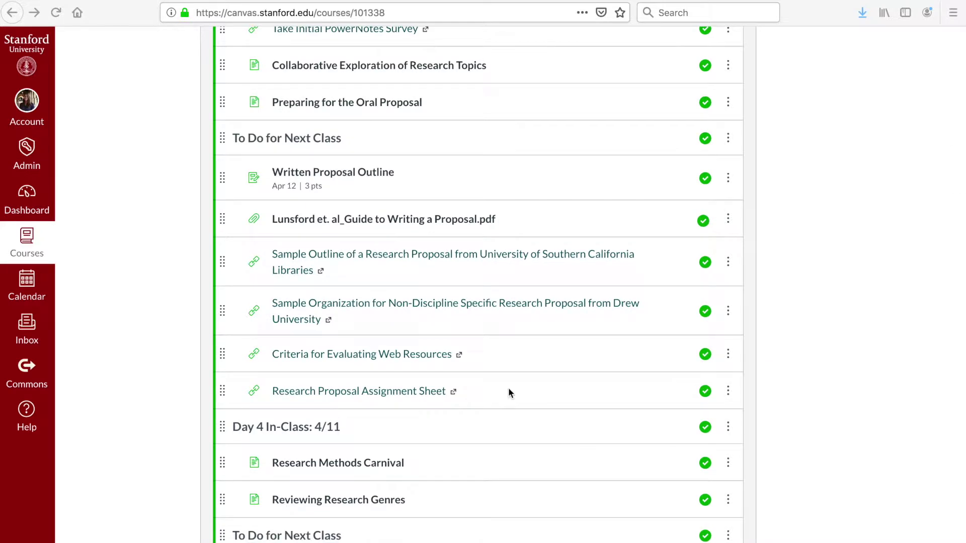
pyautogui.scroll(3, 798, 298)
pyautogui.scroll(15, 798, 298)
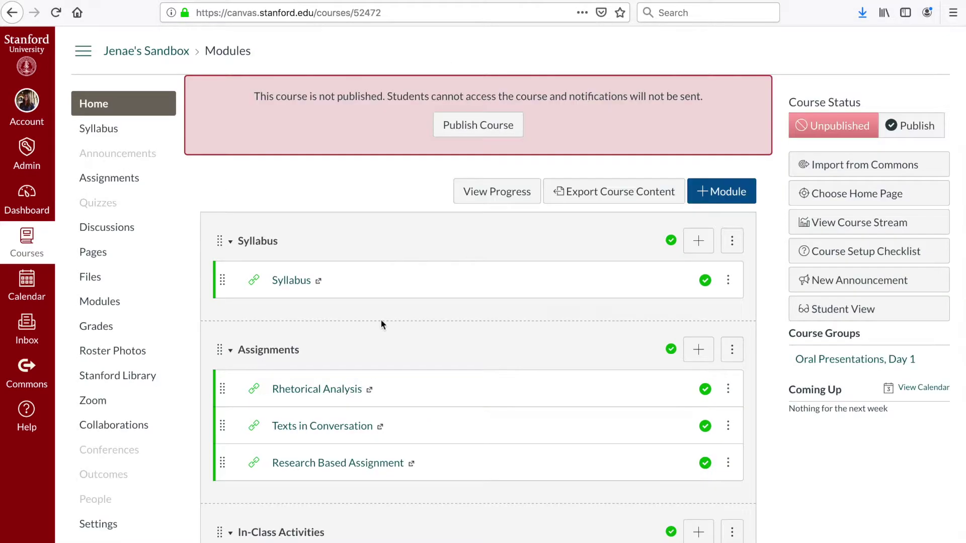
# Examine the sandbox course's modules grouped by type: Syllabus, Assignments, In-Class Activities and Assignment Submissions
pyautogui.scroll(-2, 381, 322)
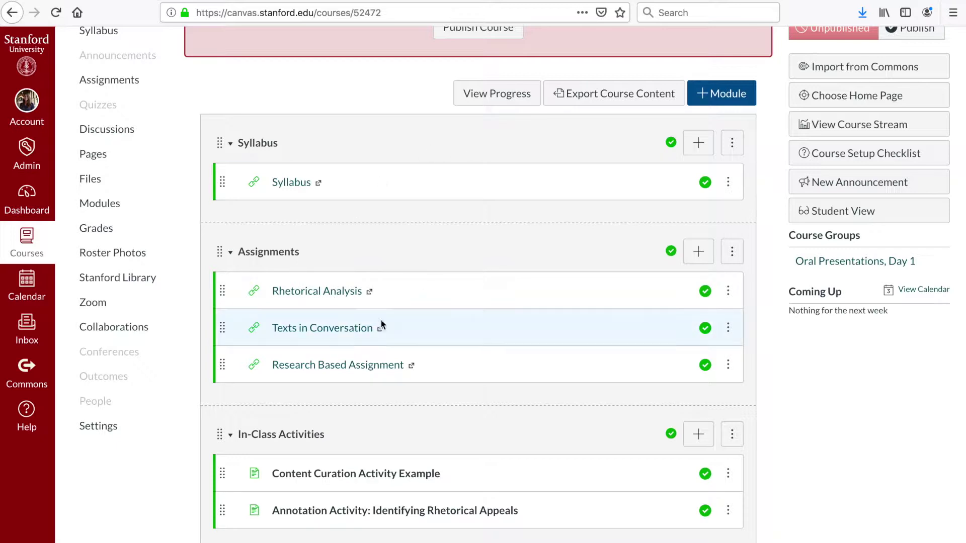
pyautogui.scroll(-2, 209, 398)
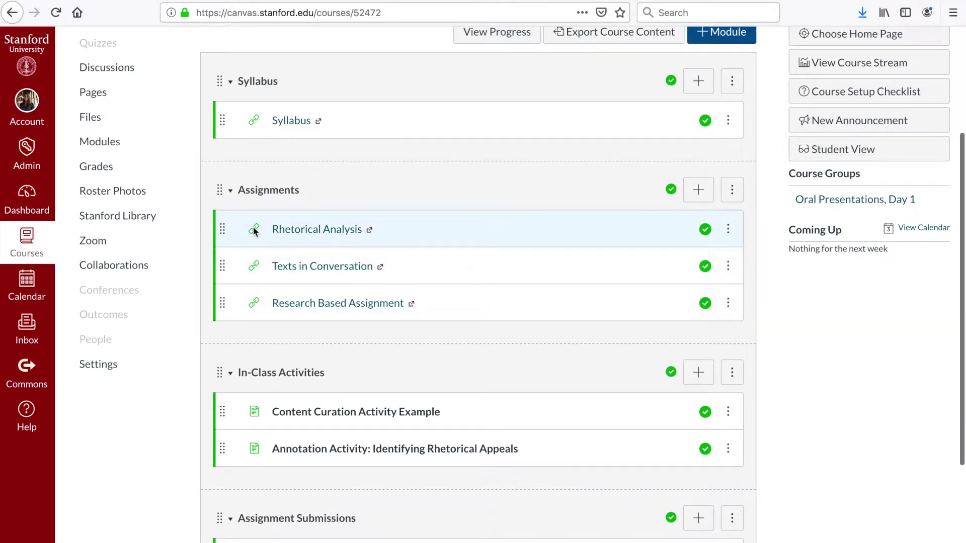
pyautogui.scroll(-1, 164, 410)
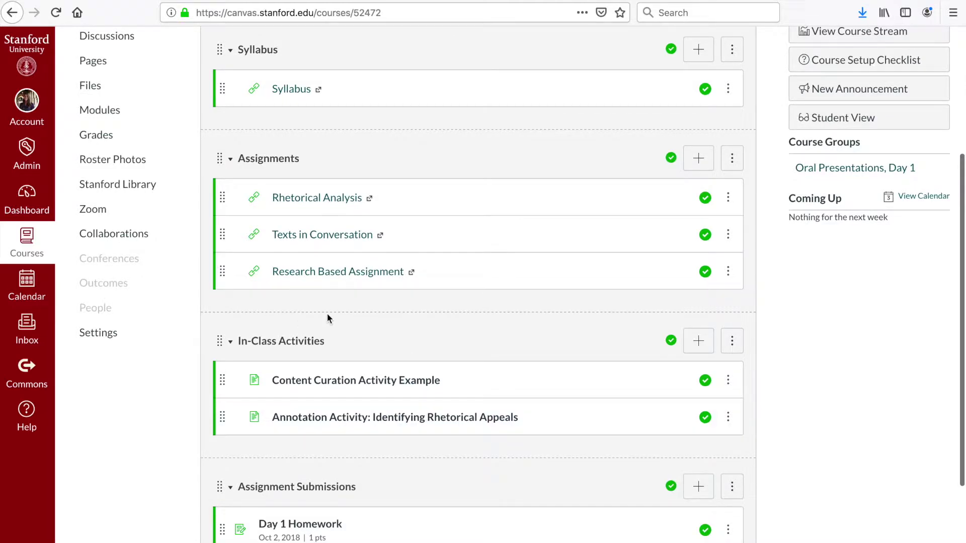
pyautogui.scroll(-4, 201, 445)
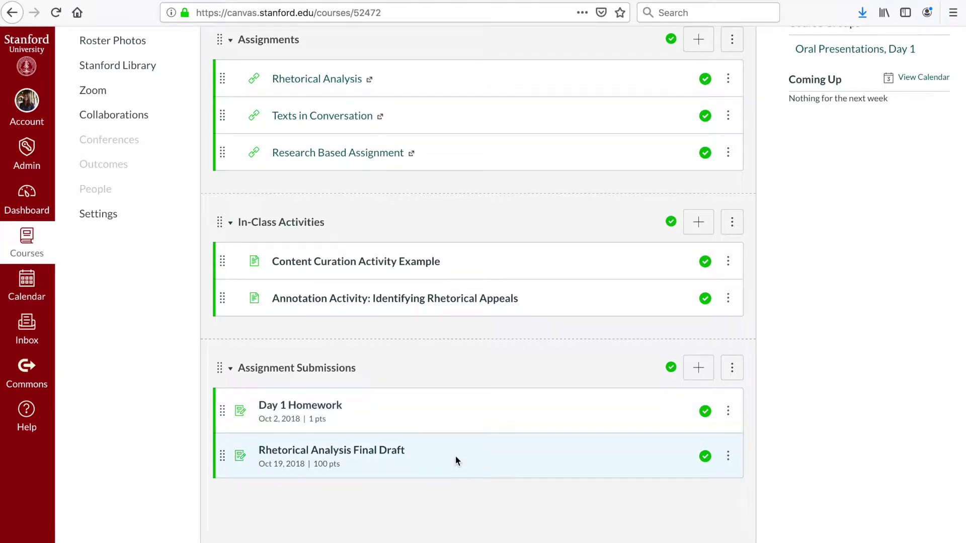
pyautogui.scroll(3, 284, 415)
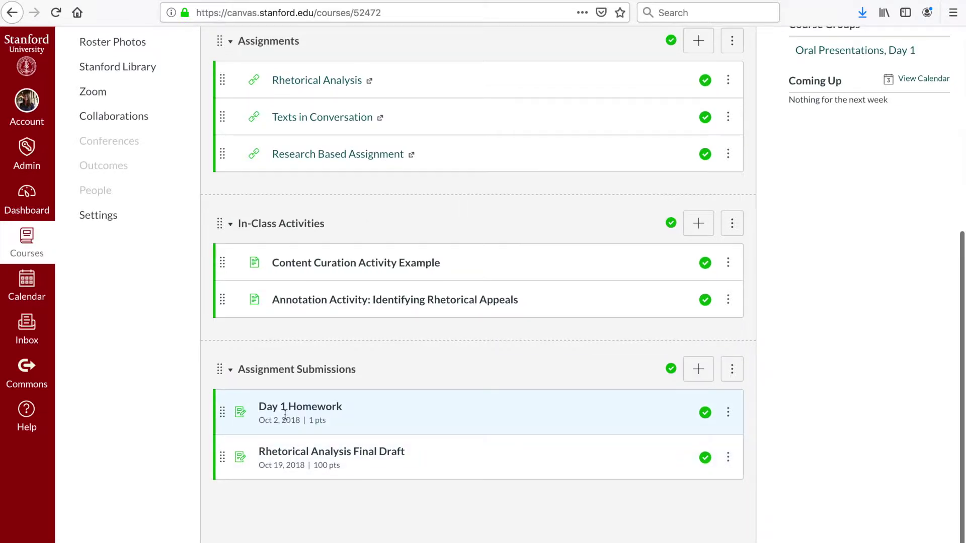
pyautogui.scroll(4, 266, 293)
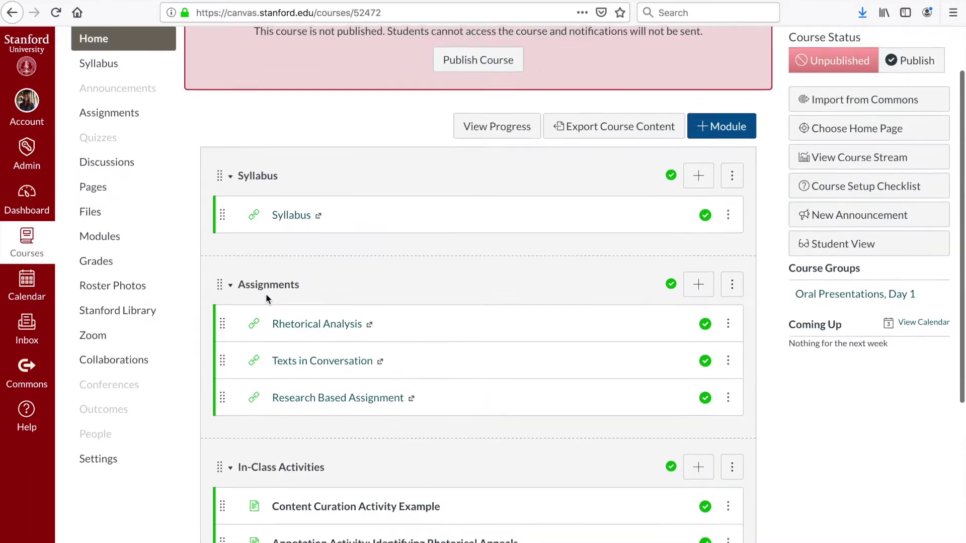
pyautogui.scroll(1, 266, 294)
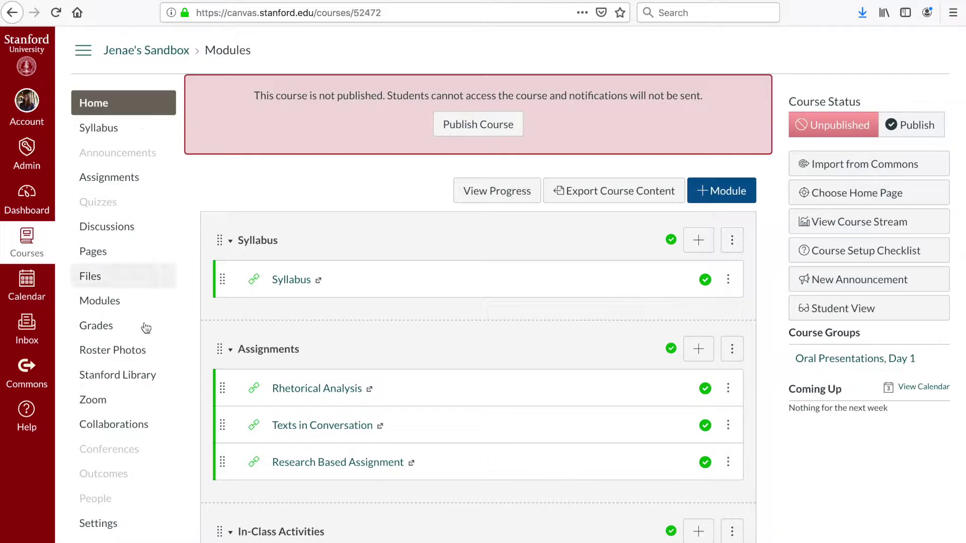
pyautogui.scroll(-5, 262, 370)
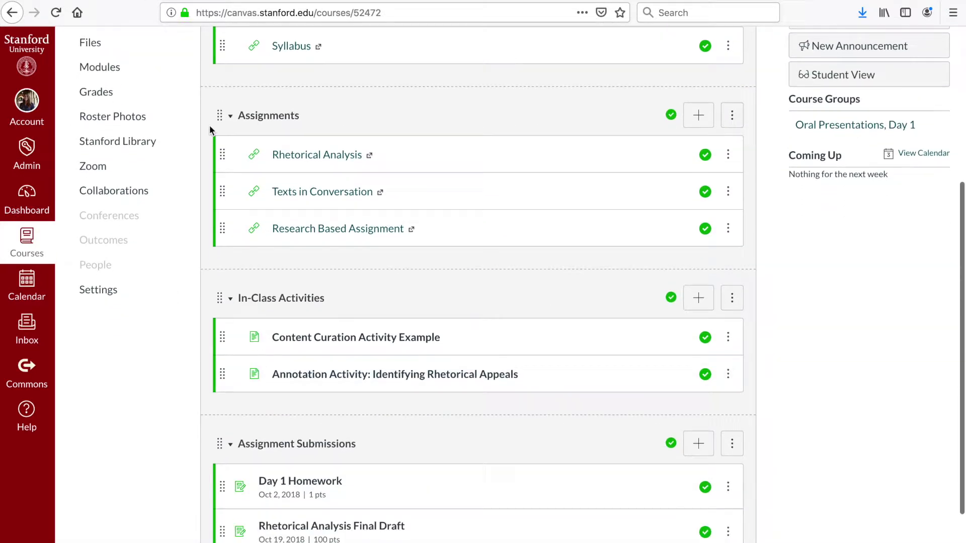
# Return to the Sp19-PWR-2JDC-01 course and examine the kinds of items listed under About this Course and Week 1
pyautogui.hotkey('alt', 'Left')
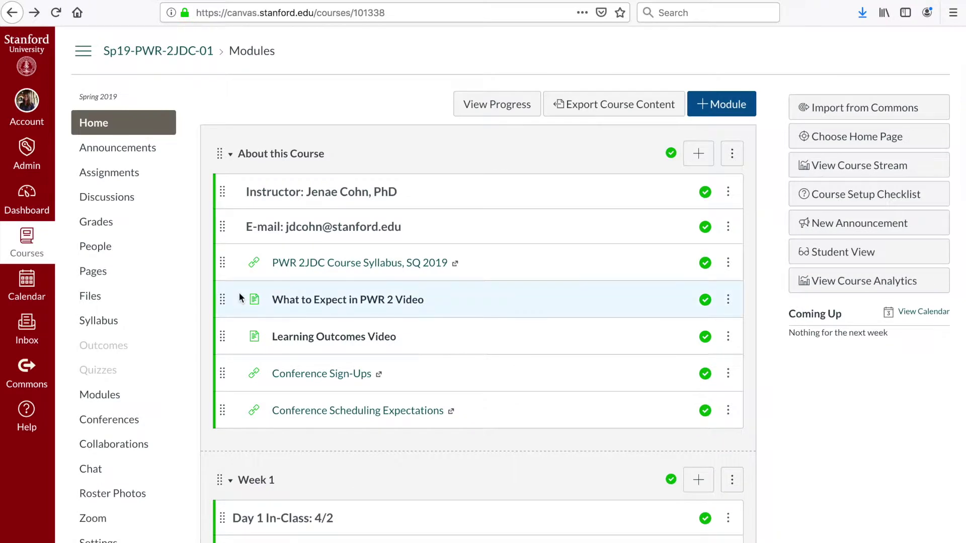
pyautogui.scroll(-1, 206, 354)
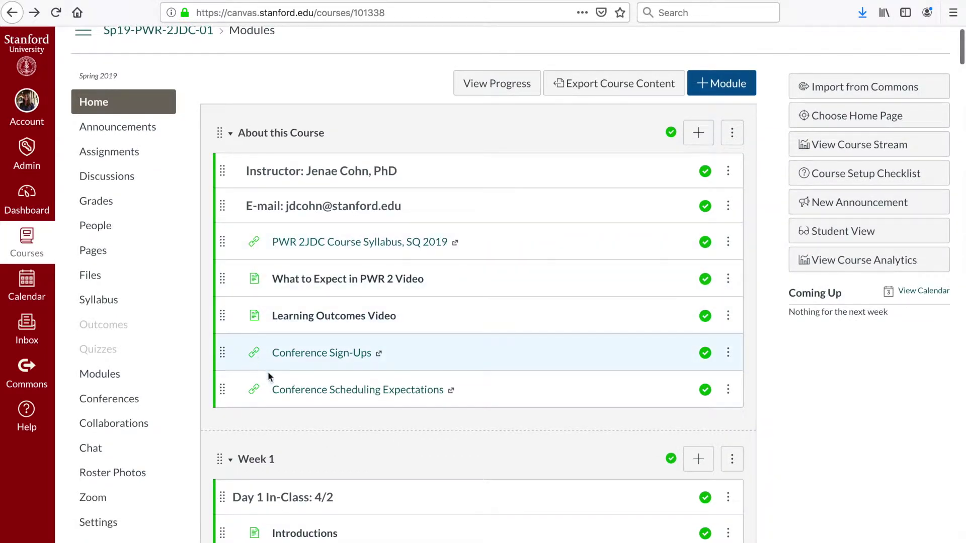
pyautogui.scroll(-4, 270, 400)
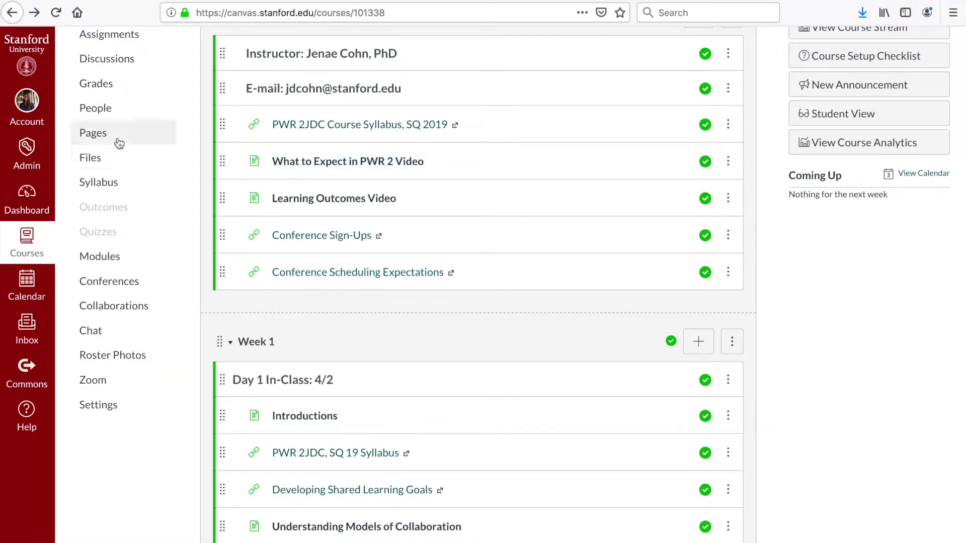
pyautogui.scroll(-10, 242, 285)
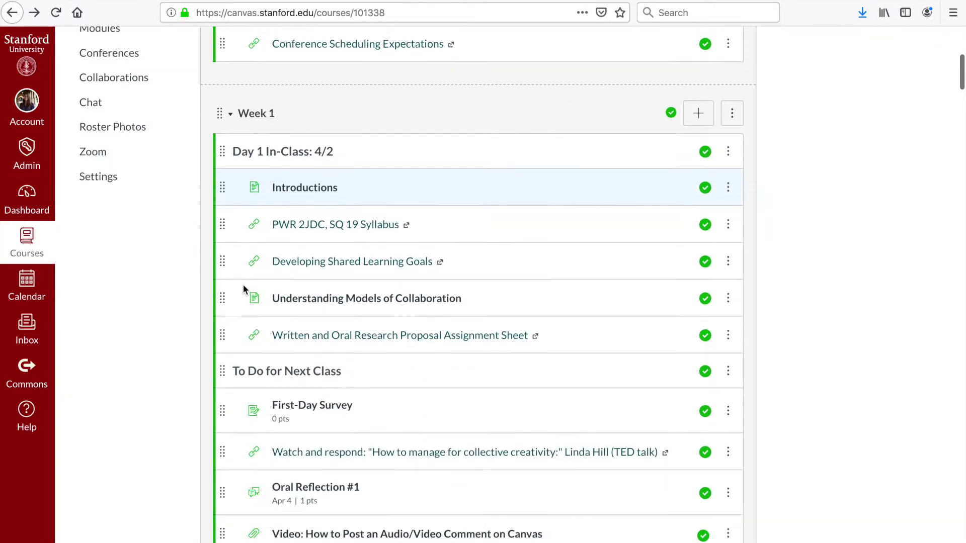
pyautogui.scroll(-8, 243, 287)
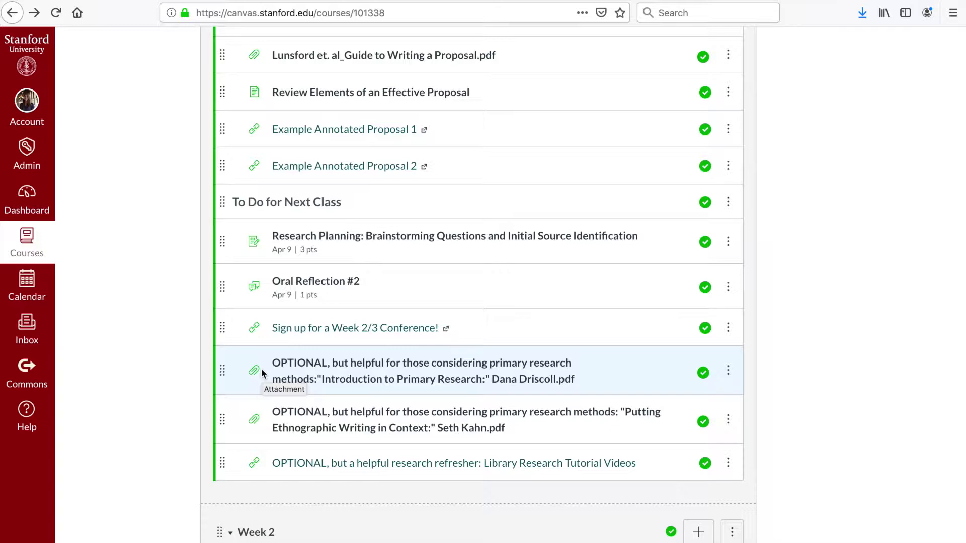
pyautogui.scroll(15, 200, 358)
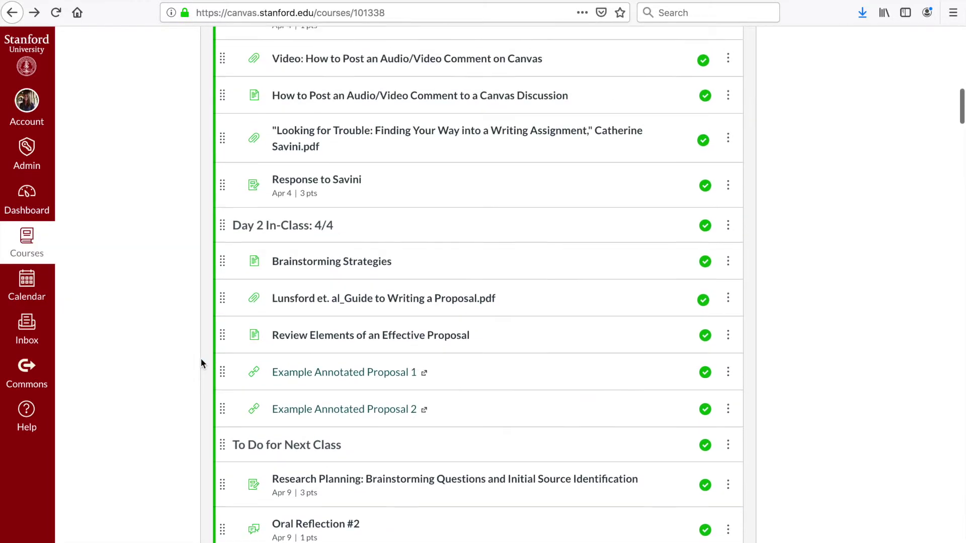
pyautogui.scroll(5, 200, 358)
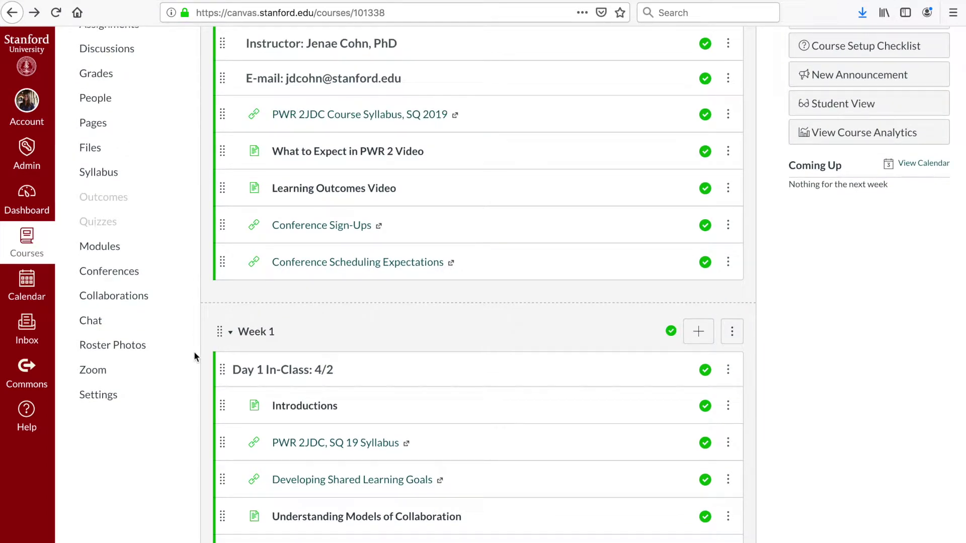
pyautogui.scroll(3, 194, 351)
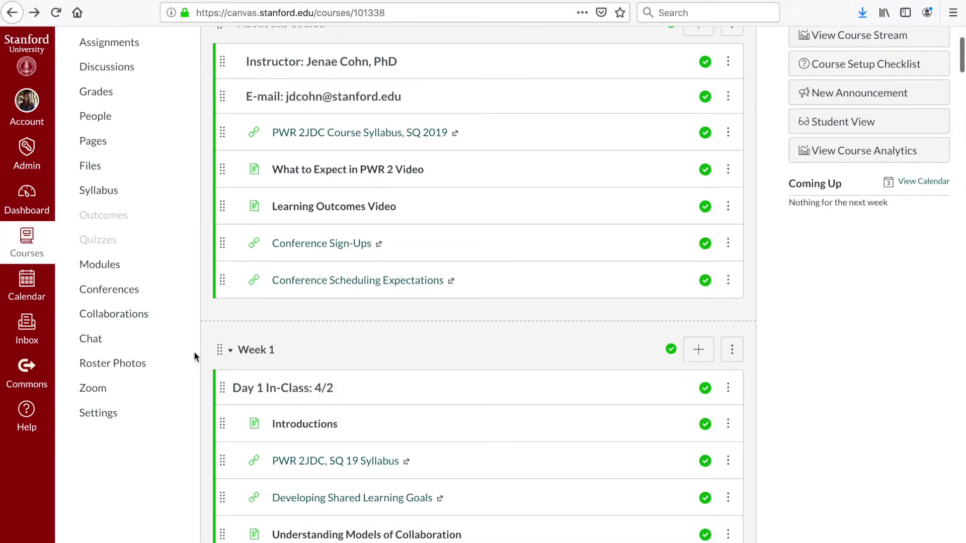
pyautogui.scroll(-9, 195, 353)
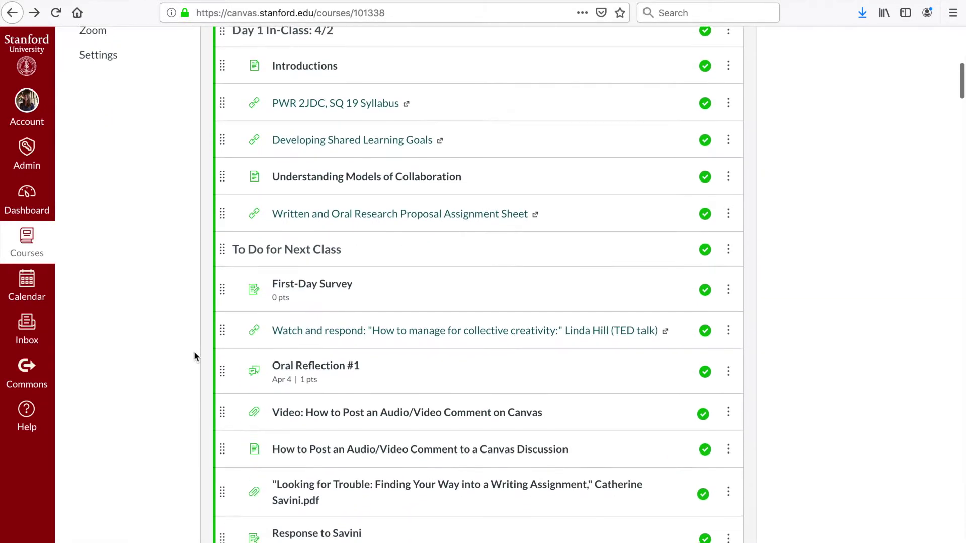
pyautogui.scroll(6, 195, 353)
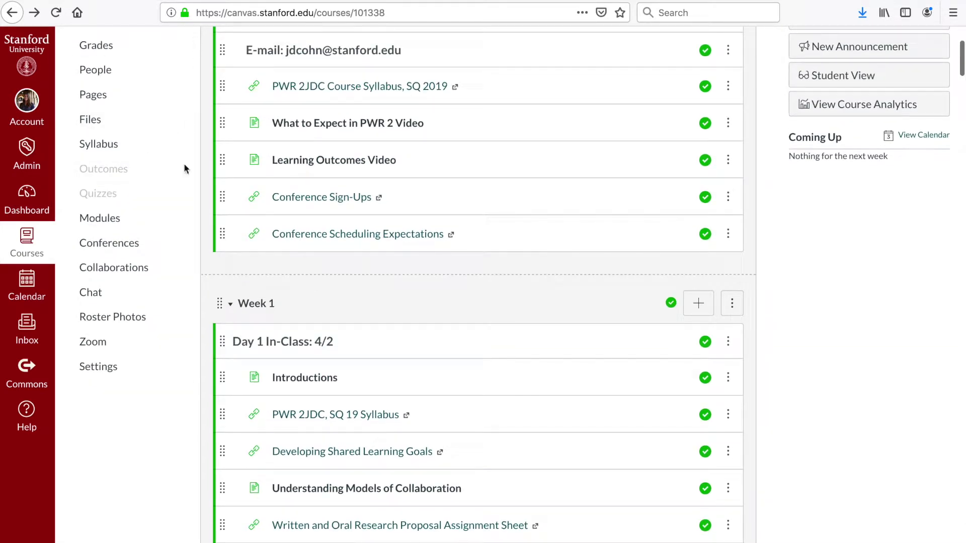
pyautogui.scroll(1, 183, 226)
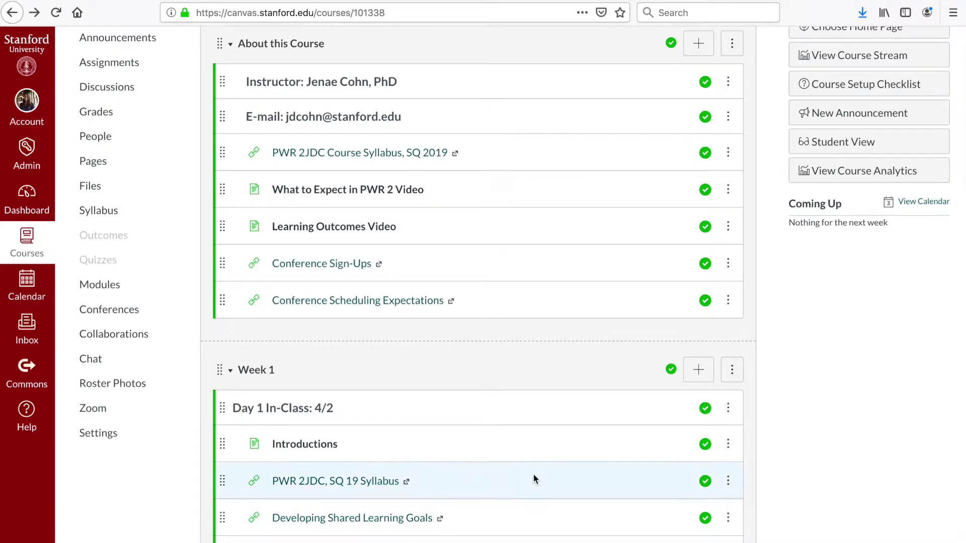
# Open the form for adding an item to the Week 1 module and view the available item types, keeping File selected
pyautogui.scroll(-2, 888, 445)
pyautogui.scroll(-3, 889, 442)
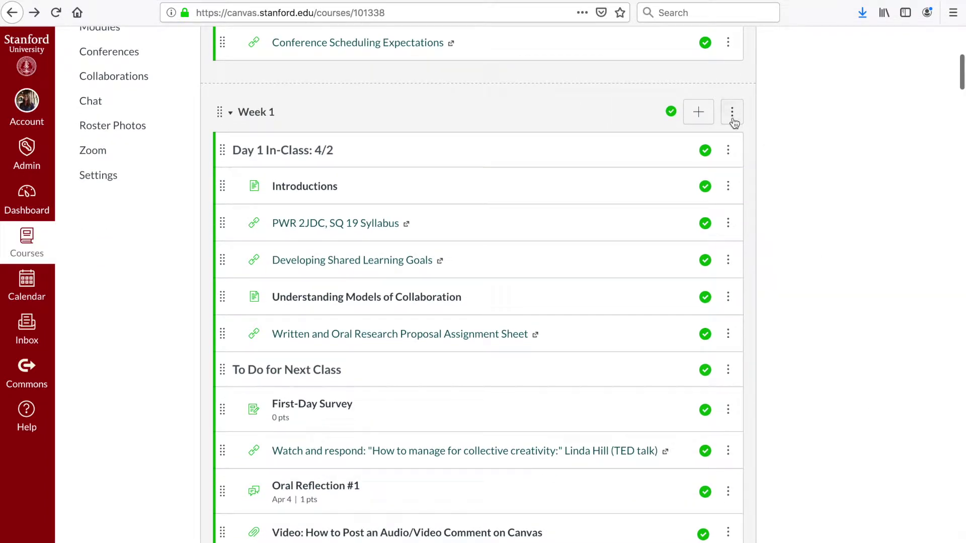
pyautogui.click(699, 113)
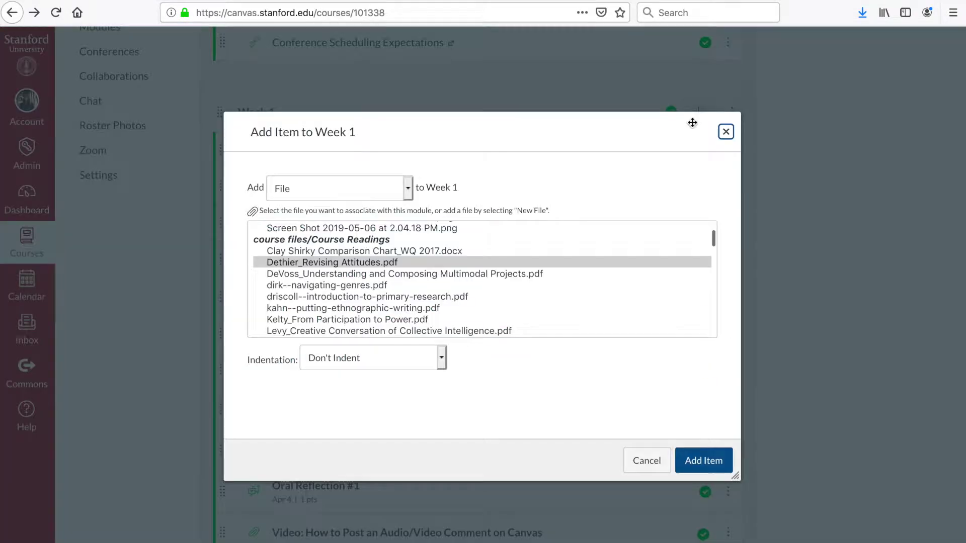
pyautogui.click(408, 194)
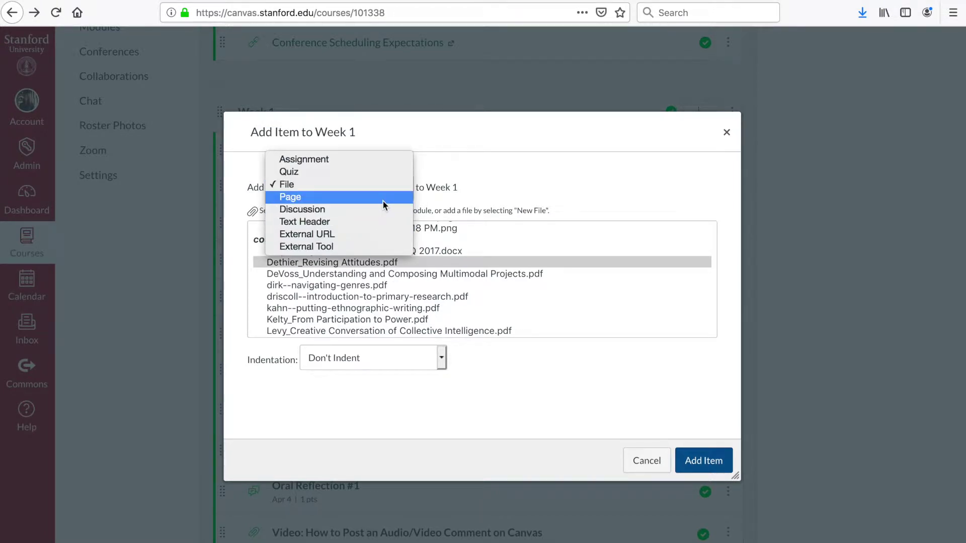
pyautogui.click(467, 279)
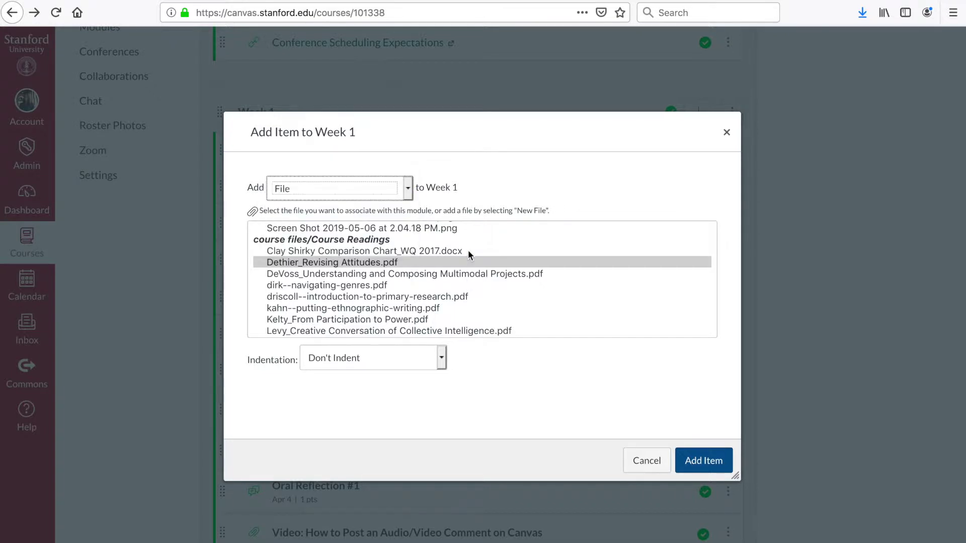
# View the Page and External URL forms for a new Week 1 item, and close the dialog without adding anything
pyautogui.click(409, 185)
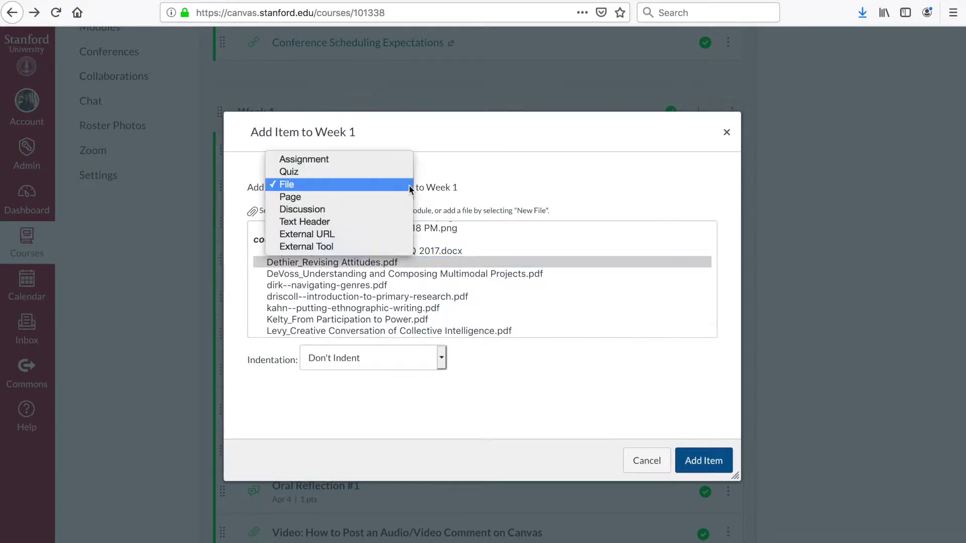
pyautogui.click(390, 199)
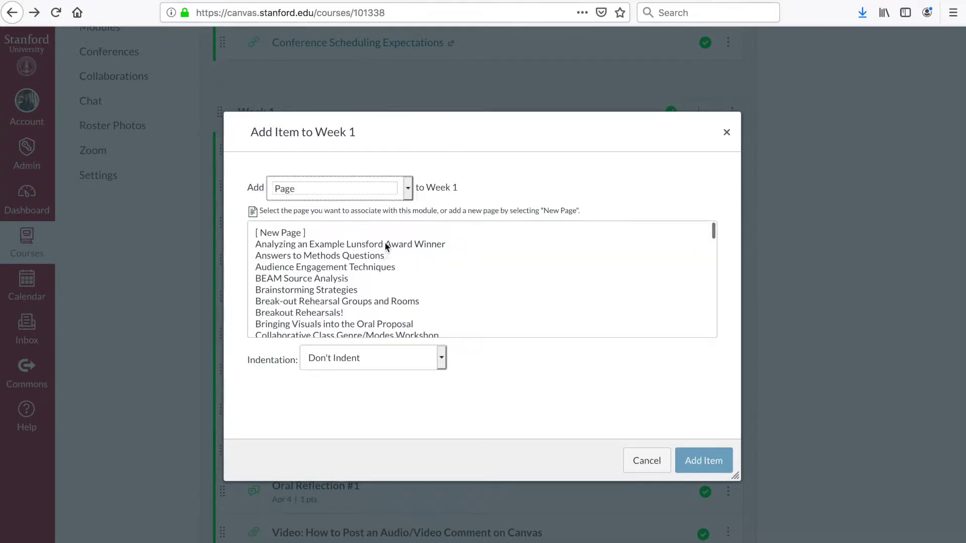
pyautogui.click(385, 244)
pyautogui.click(406, 191)
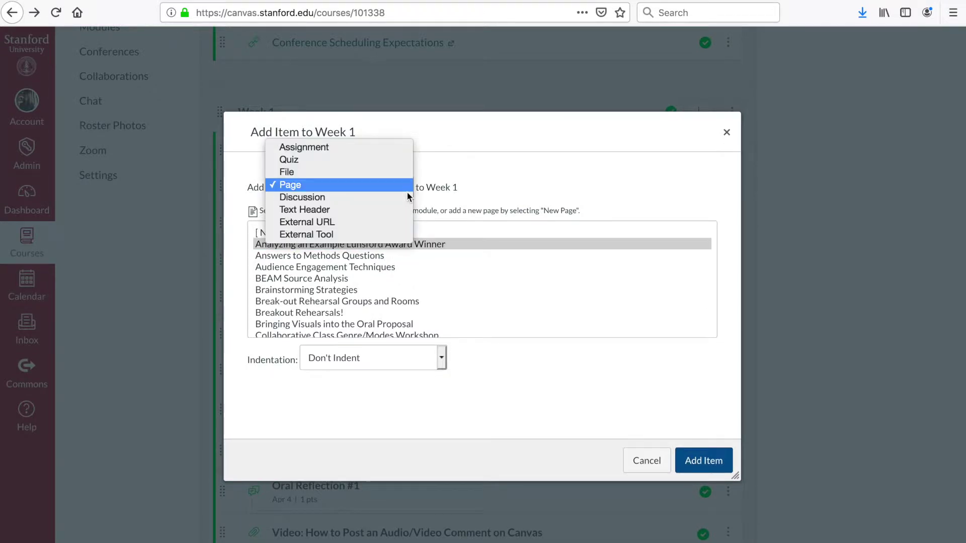
pyautogui.click(390, 223)
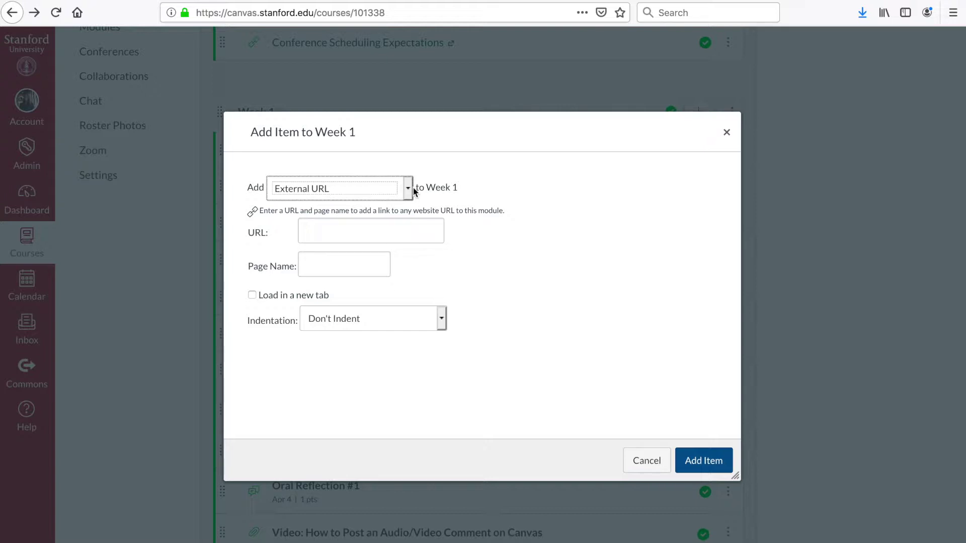
pyautogui.click(727, 132)
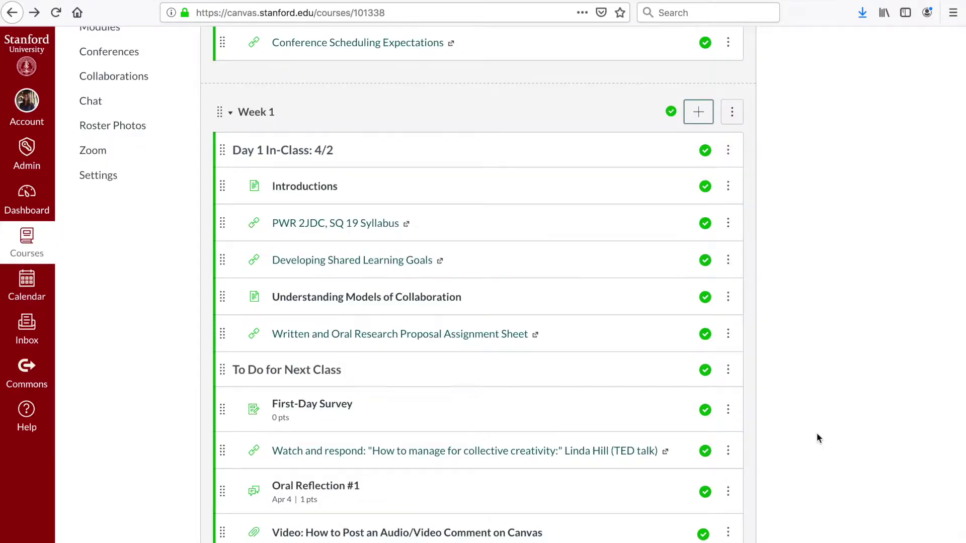
# Look over the Week 1 items and the About this Course module on the course home page
pyautogui.scroll(-4, 816, 433)
pyautogui.scroll(8, 816, 433)
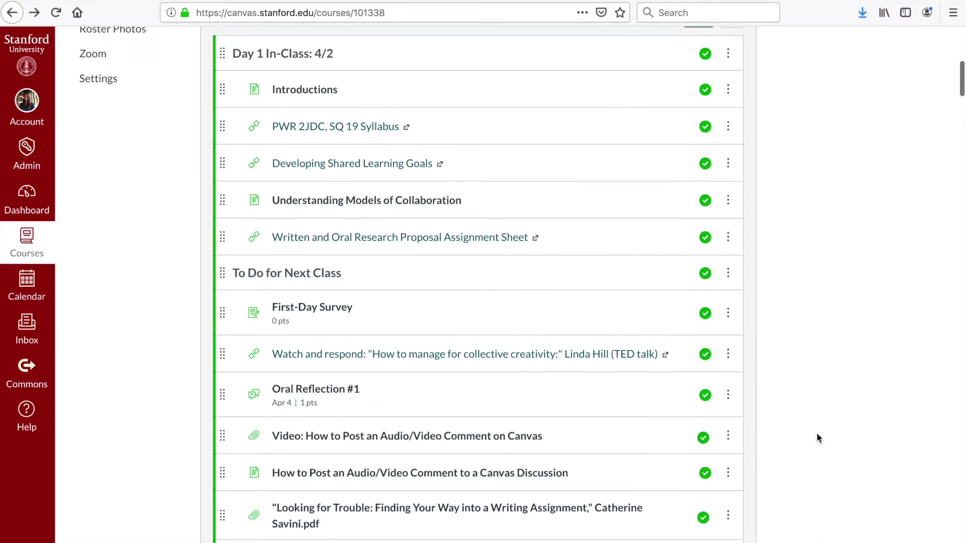
pyautogui.scroll(4, 817, 433)
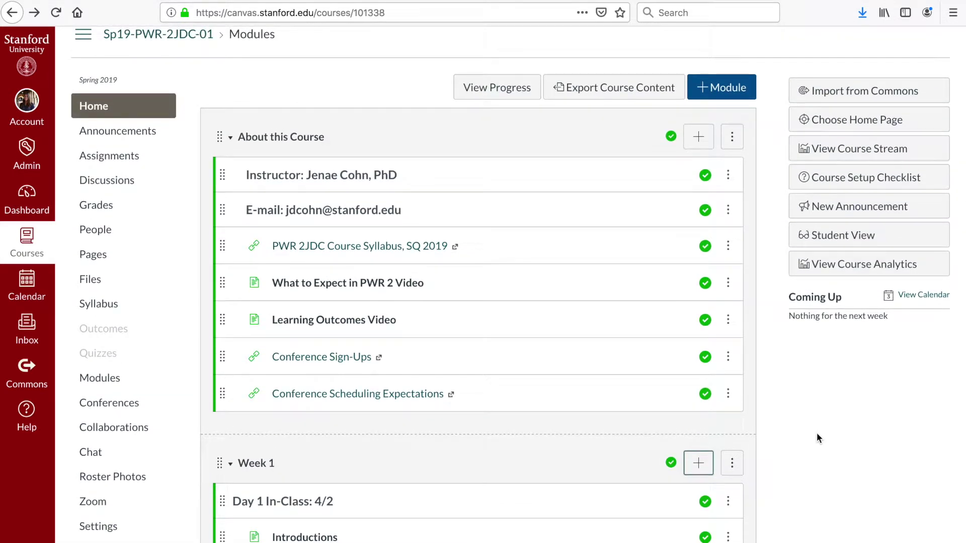
pyautogui.scroll(1, 816, 433)
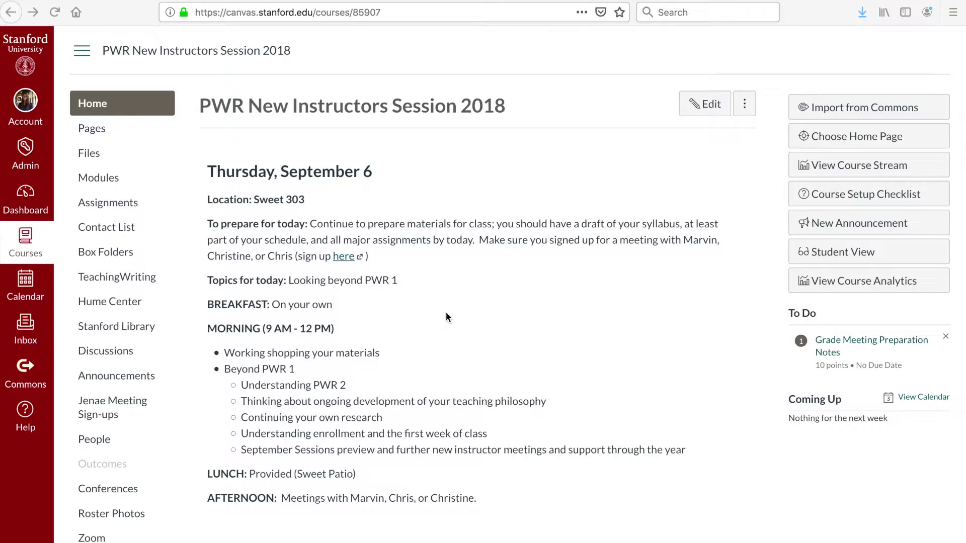
# Review the Thursday, September 6 agenda on the PWR New Instructors Session 2018 home page and open it for editing
pyautogui.scroll(-1, 445, 316)
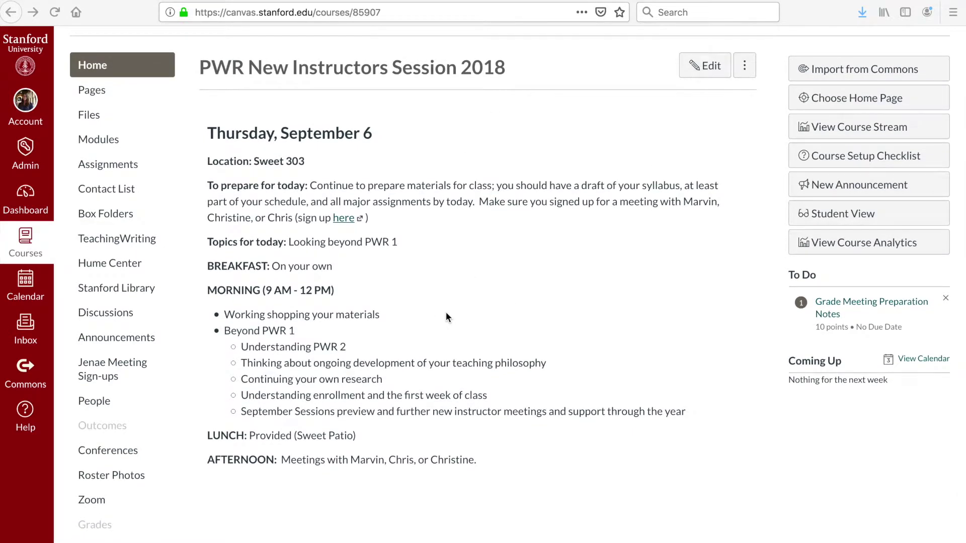
pyautogui.scroll(1, 472, 270)
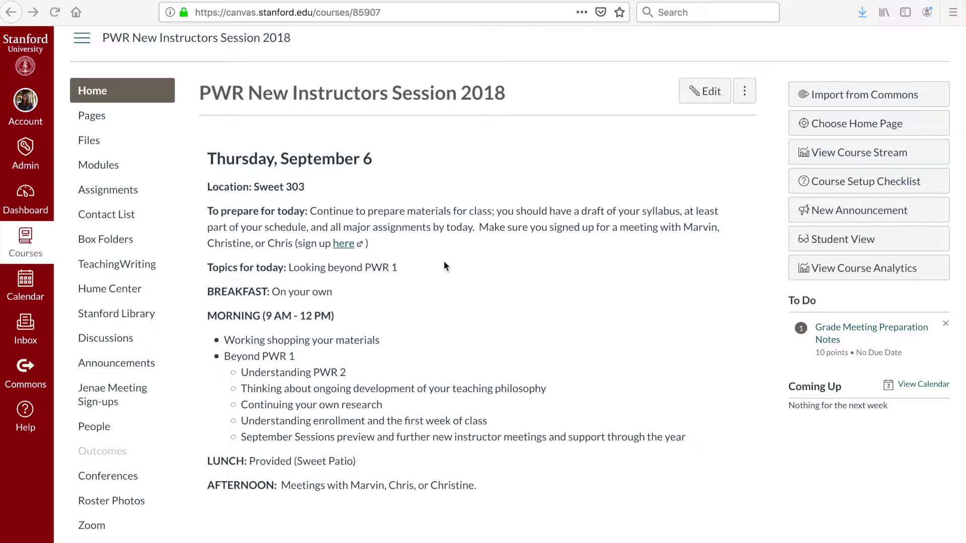
pyautogui.scroll(-1, 443, 265)
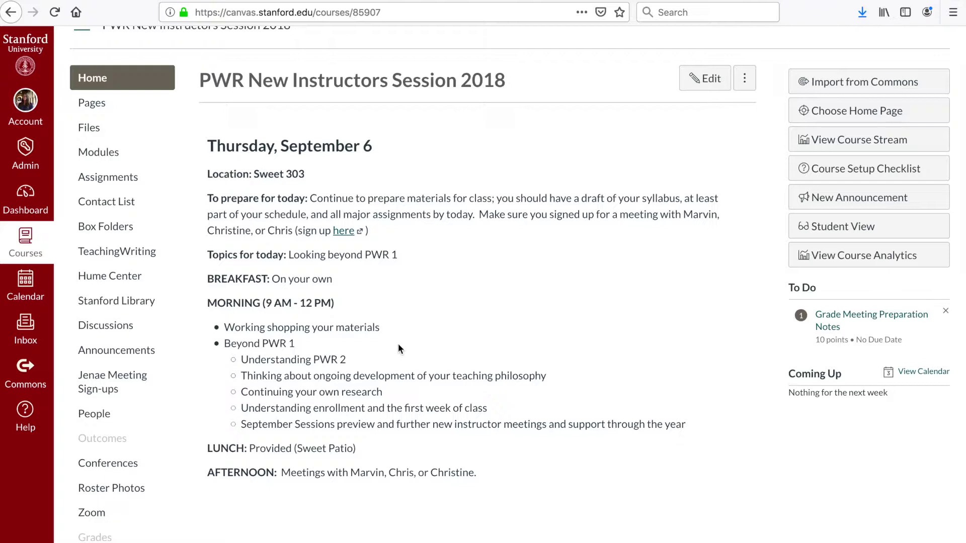
pyautogui.scroll(1, 475, 143)
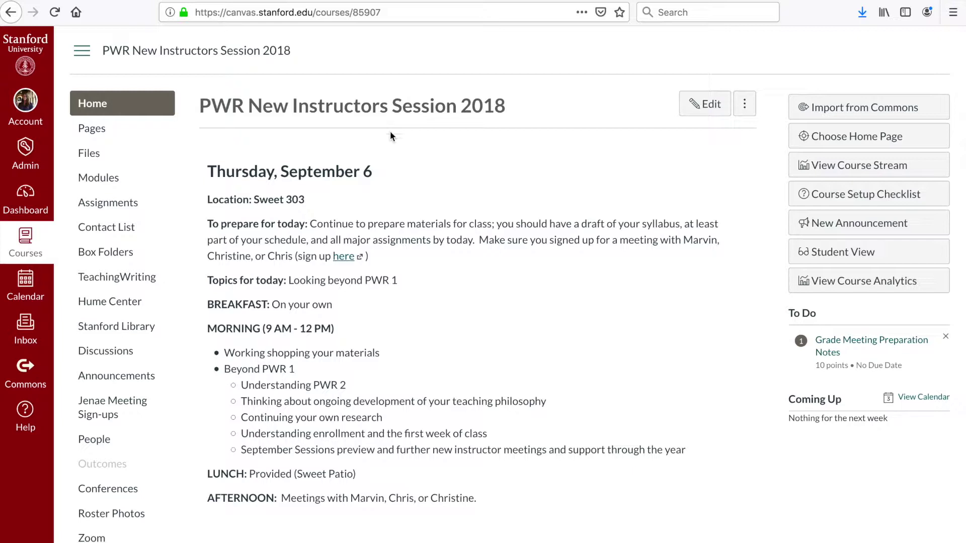
pyautogui.scroll(-1, 577, 380)
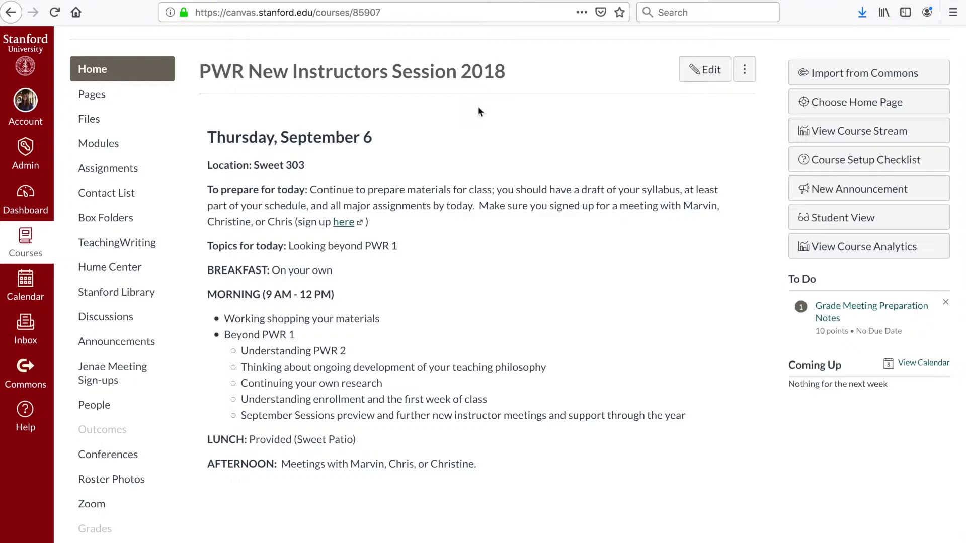
pyautogui.click(710, 73)
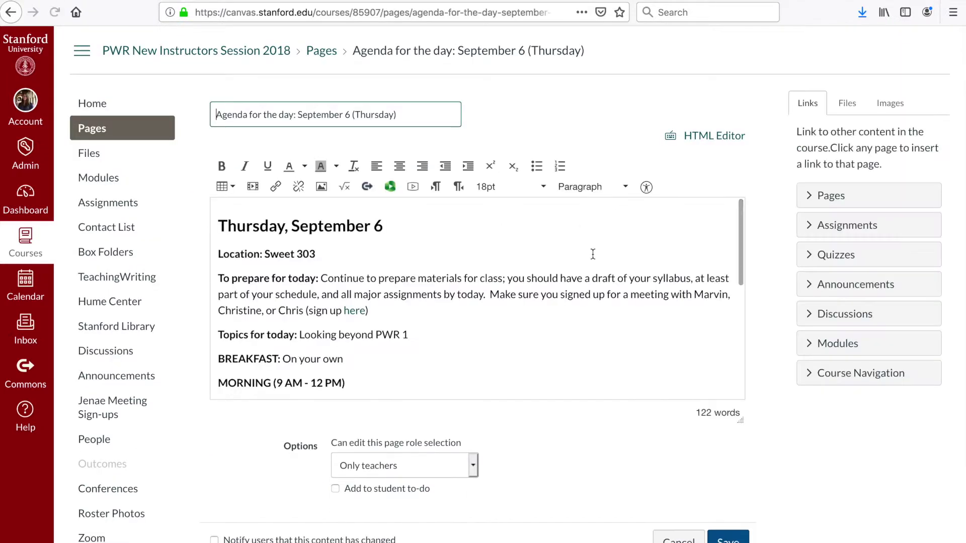
# Examine the agenda page's editable title and body, including its HTML source, and return to the Rich Content Editor
pyautogui.click(419, 115)
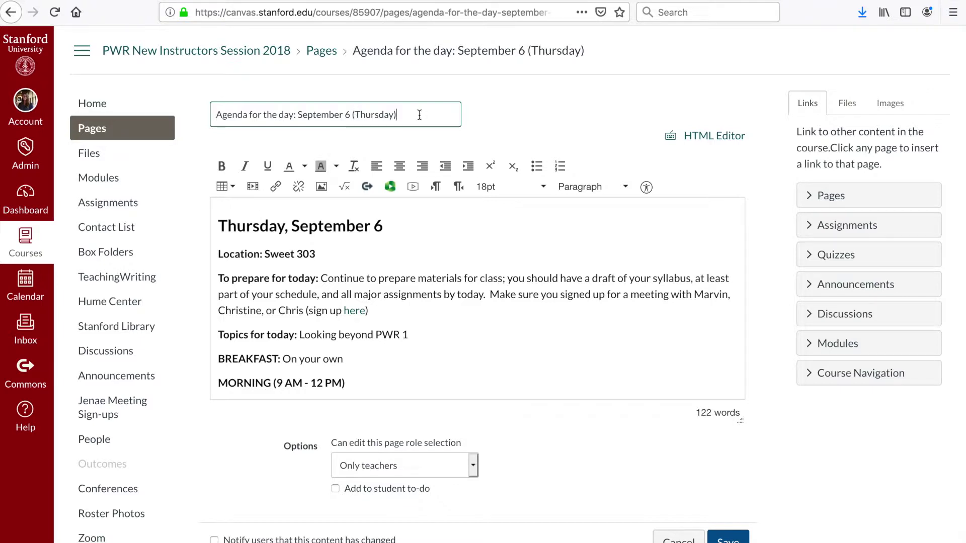
pyautogui.click(405, 335)
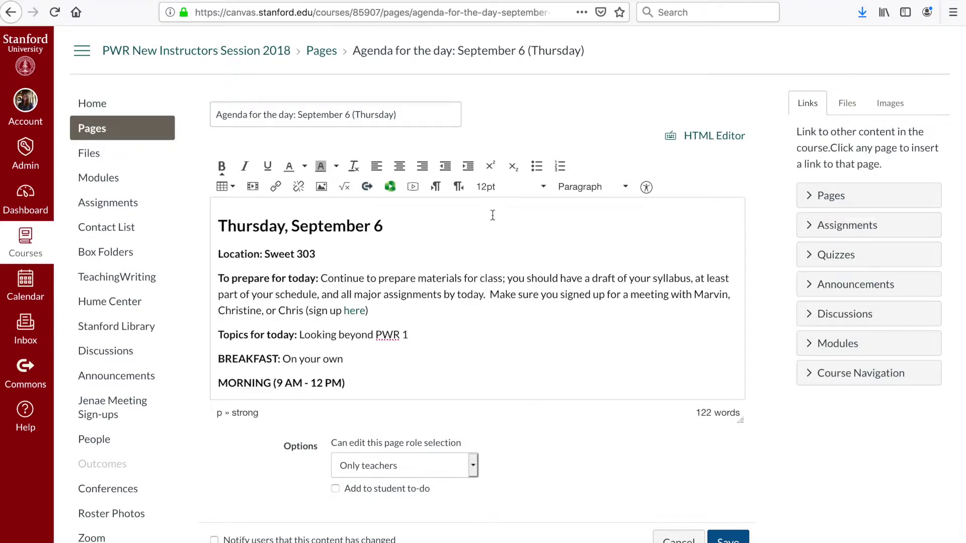
pyautogui.click(708, 136)
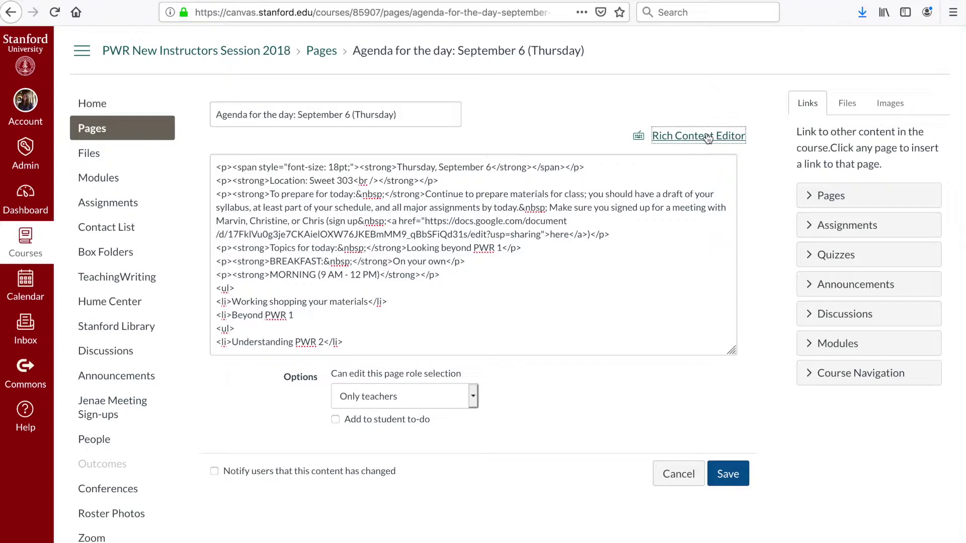
pyautogui.click(707, 138)
pyautogui.scroll(-5, 542, 310)
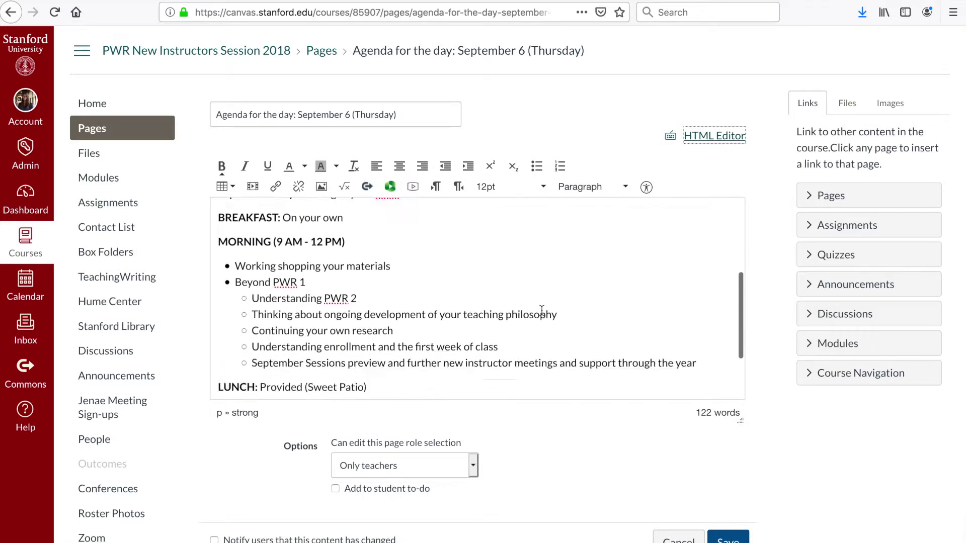
pyautogui.scroll(6, 541, 311)
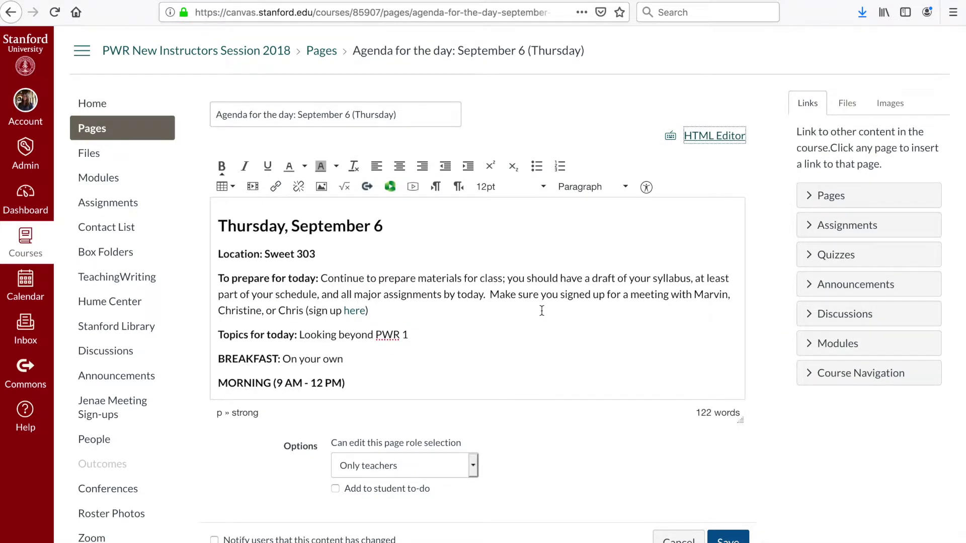
# Switch to the sandbox course's page list and read through the Annotation Activity: Identifying Rhetorical Appeals page
pyautogui.click(250, 3)
pyautogui.scroll(4, 136, 151)
pyautogui.click(107, 191)
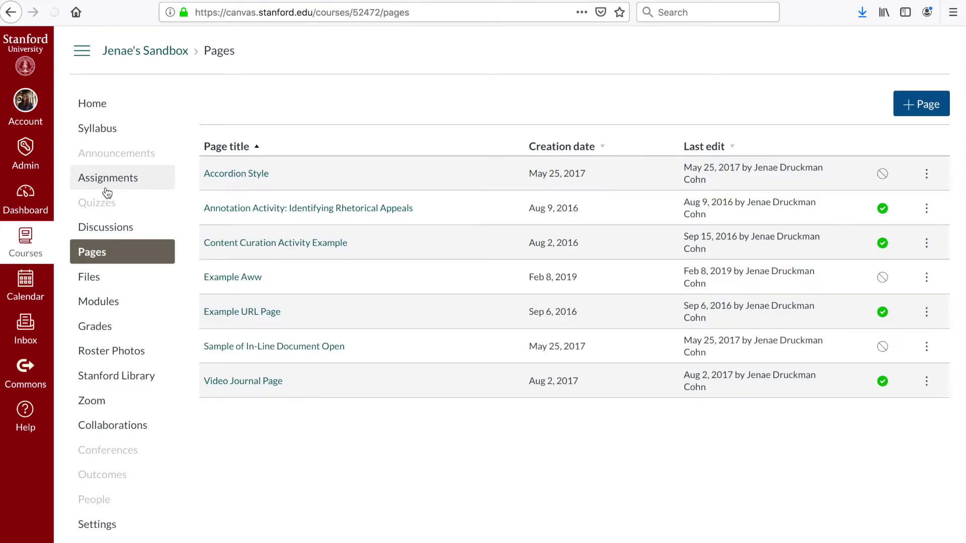
pyautogui.click(382, 212)
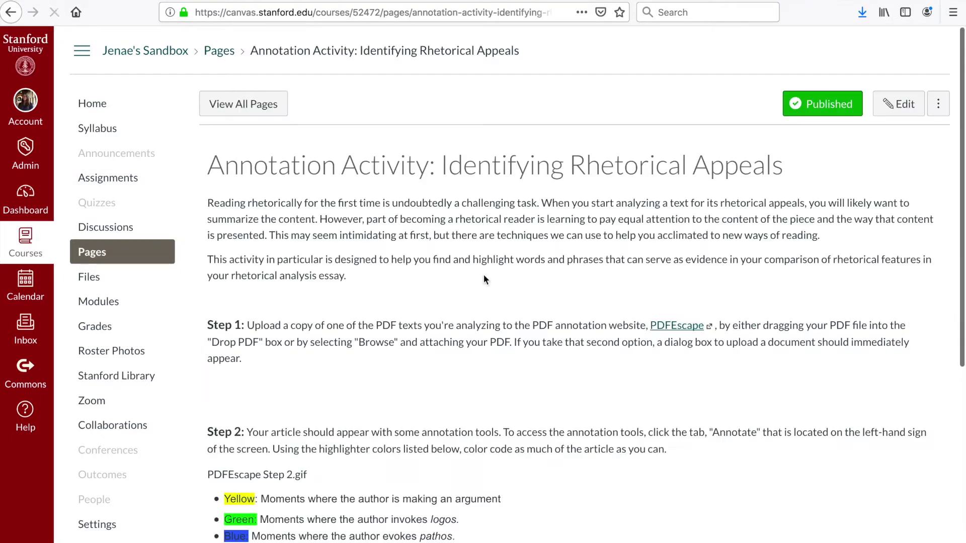
pyautogui.scroll(-5, 545, 314)
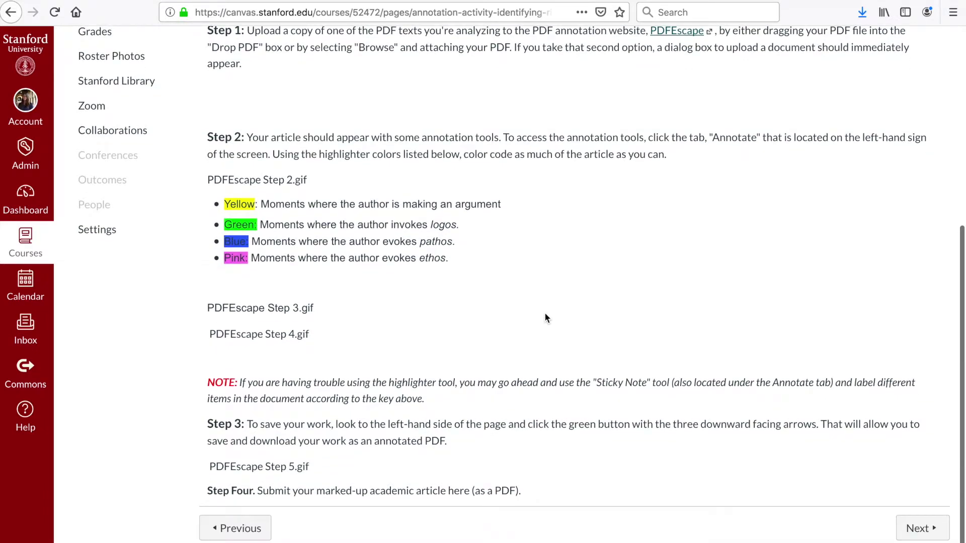
pyautogui.scroll(2, 448, 397)
pyautogui.scroll(-2, 448, 394)
pyautogui.scroll(5, 367, 333)
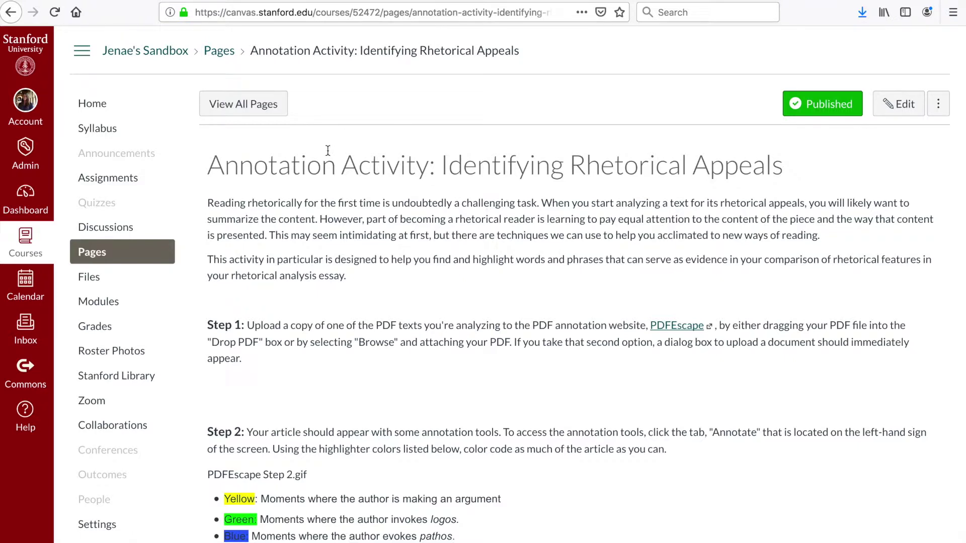
# Leave the annotation page, open the sandbox course's Syllabus page, and examine its welcome text and image quick links
pyautogui.click(220, 55)
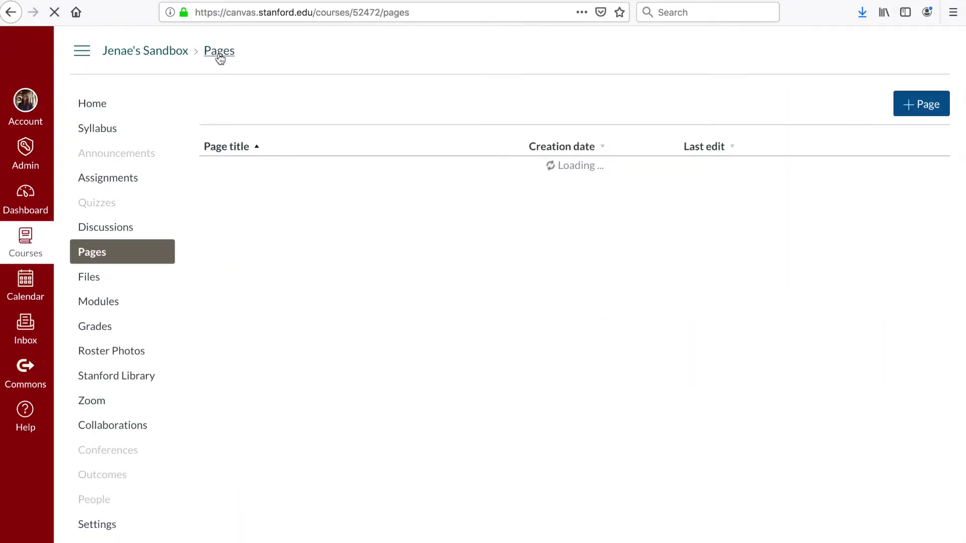
pyautogui.click(120, 136)
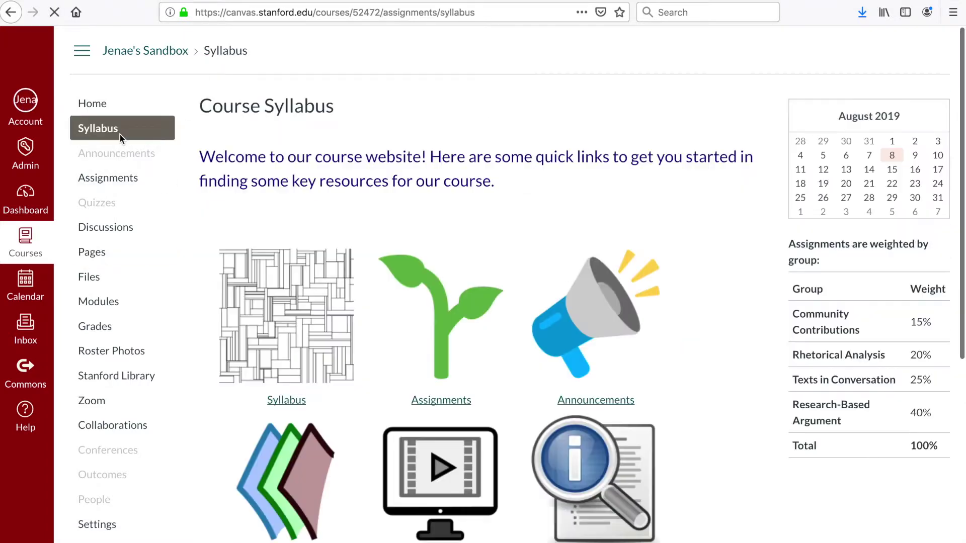
pyautogui.scroll(-1, 526, 176)
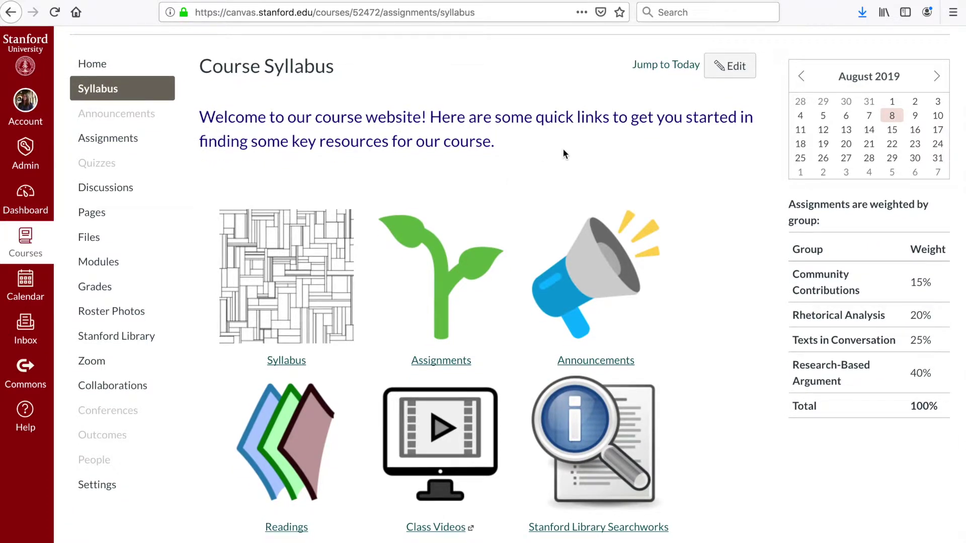
pyautogui.scroll(1, 562, 147)
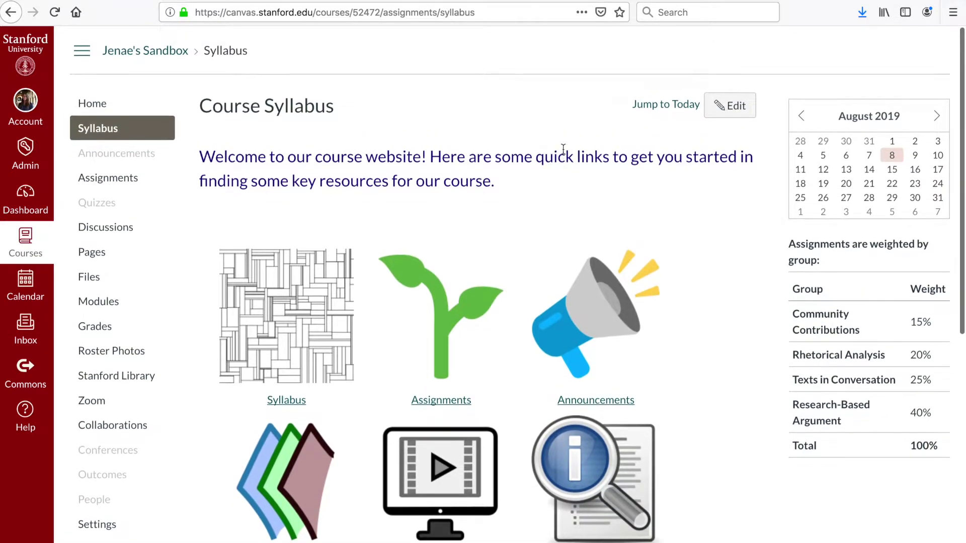
pyautogui.scroll(-3, 514, 134)
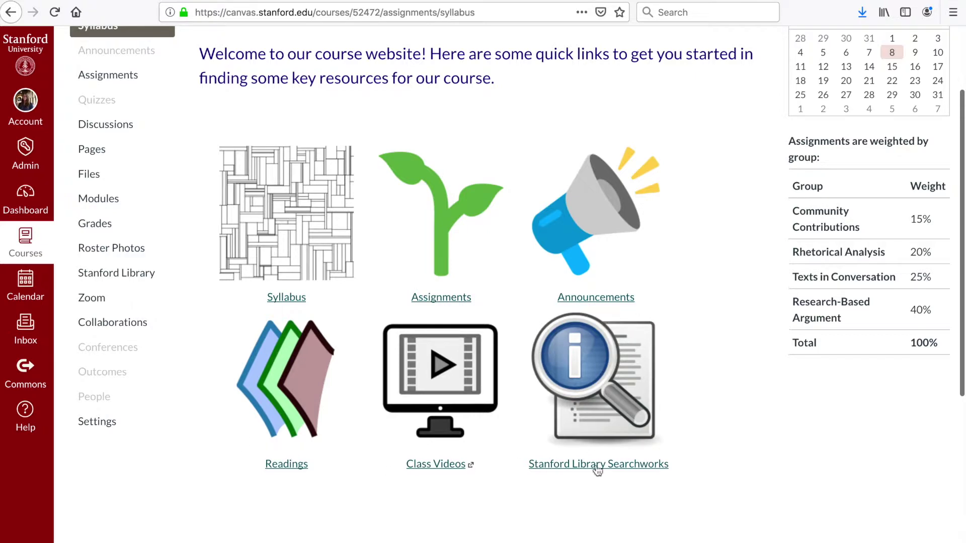
pyautogui.scroll(-3, 707, 438)
pyautogui.scroll(5, 707, 438)
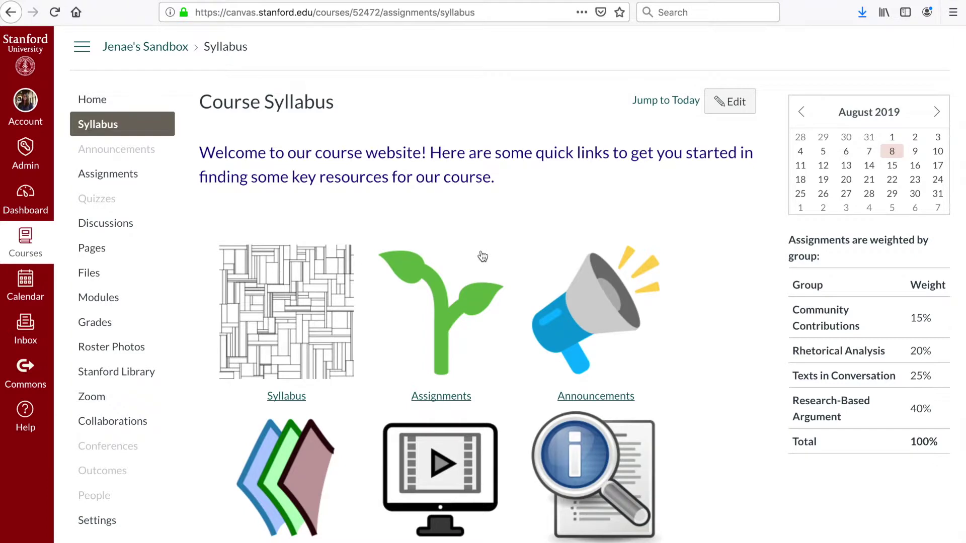
pyautogui.scroll(-2, 705, 401)
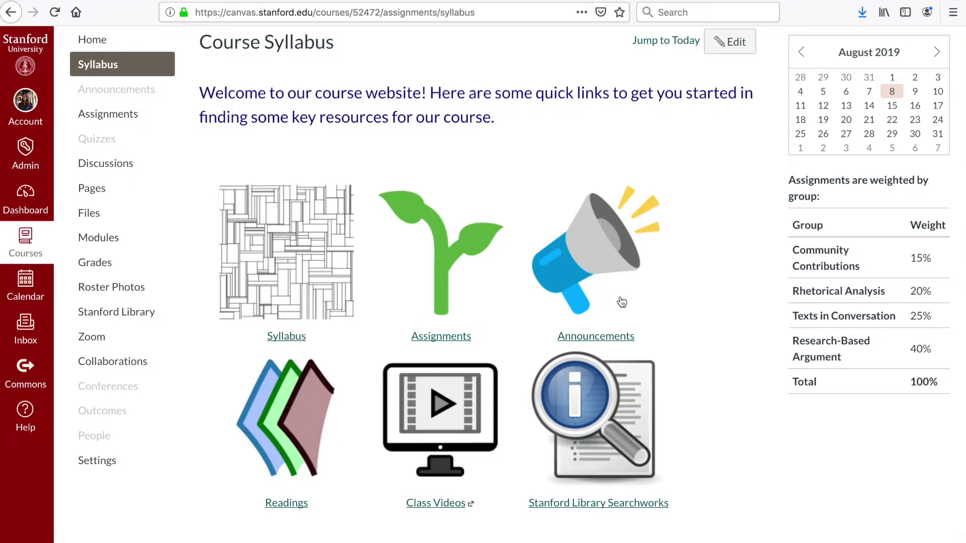
pyautogui.scroll(-2, 621, 302)
pyautogui.scroll(3, 502, 200)
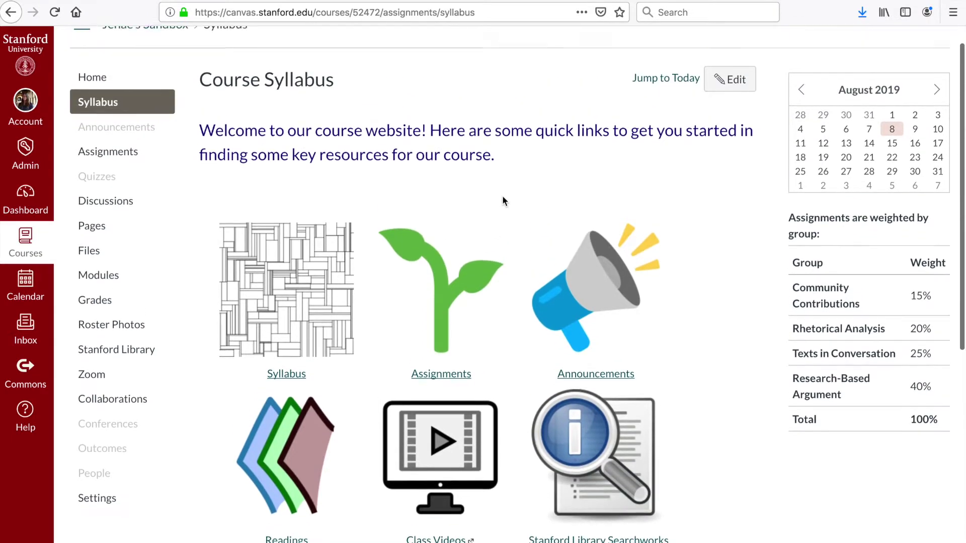
# Examine the rest of the Syllabus page, from the quick links down to the instructor details and Course Summary
pyautogui.scroll(-7, 472, 288)
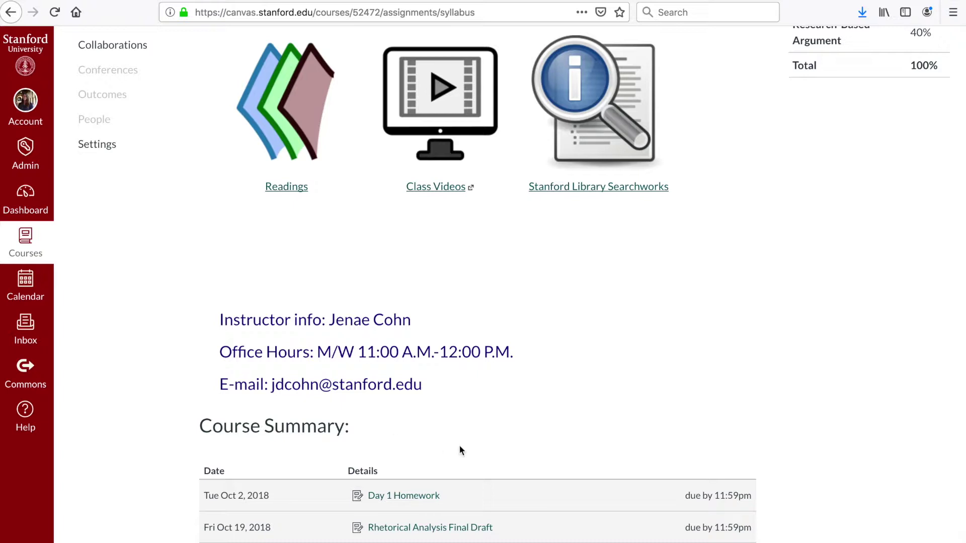
pyautogui.scroll(5, 497, 221)
pyautogui.scroll(2, 497, 227)
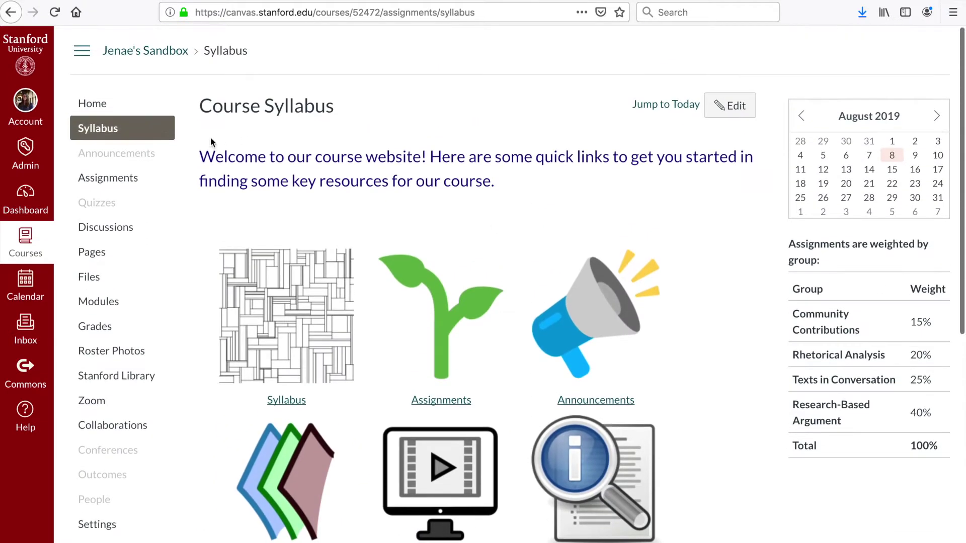
pyautogui.scroll(-1, 317, 278)
pyautogui.scroll(1, 317, 278)
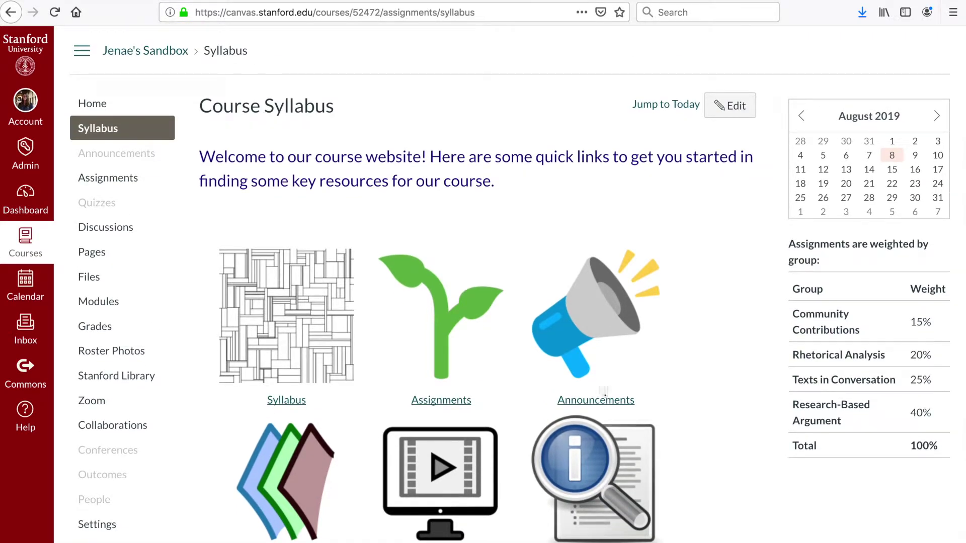
pyautogui.scroll(-7, 699, 337)
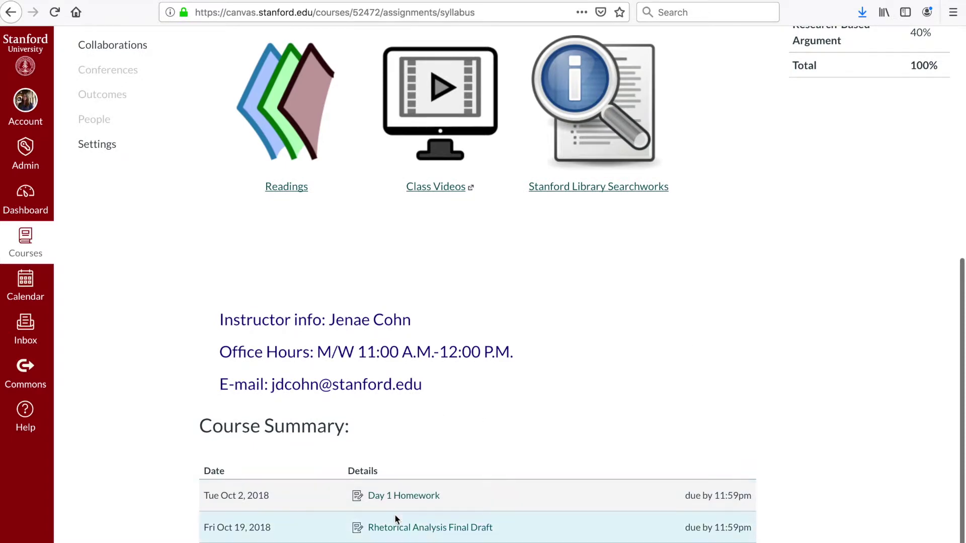
# Open the Course Syllabus for editing, look over its description in the editor, and leave for the sandbox course's main page
pyautogui.scroll(2, 322, 477)
pyautogui.scroll(5, 322, 477)
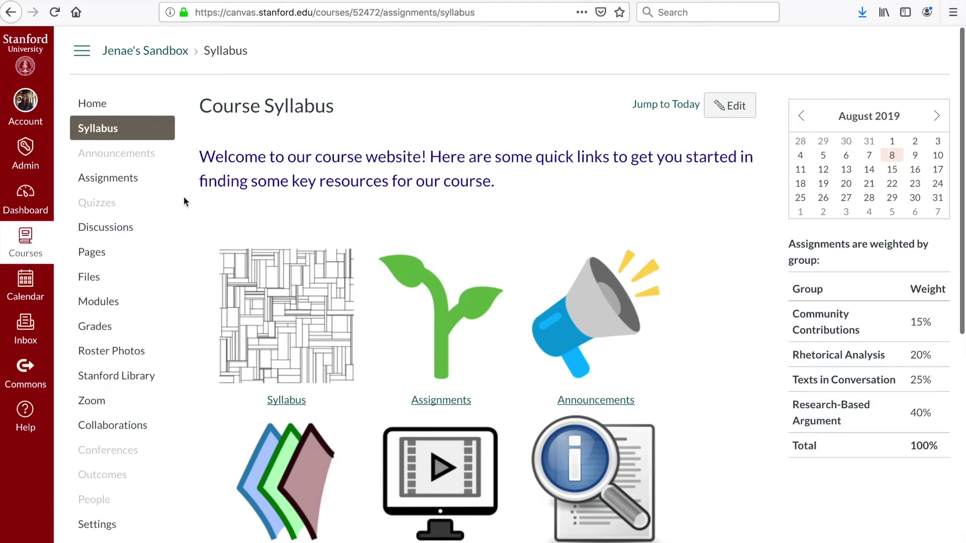
pyautogui.scroll(-8, 253, 306)
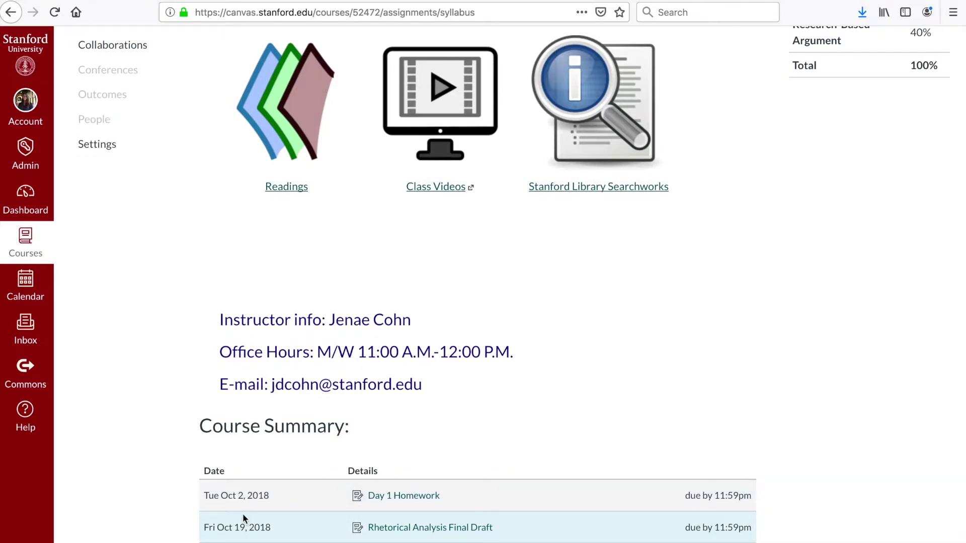
pyautogui.scroll(8, 235, 423)
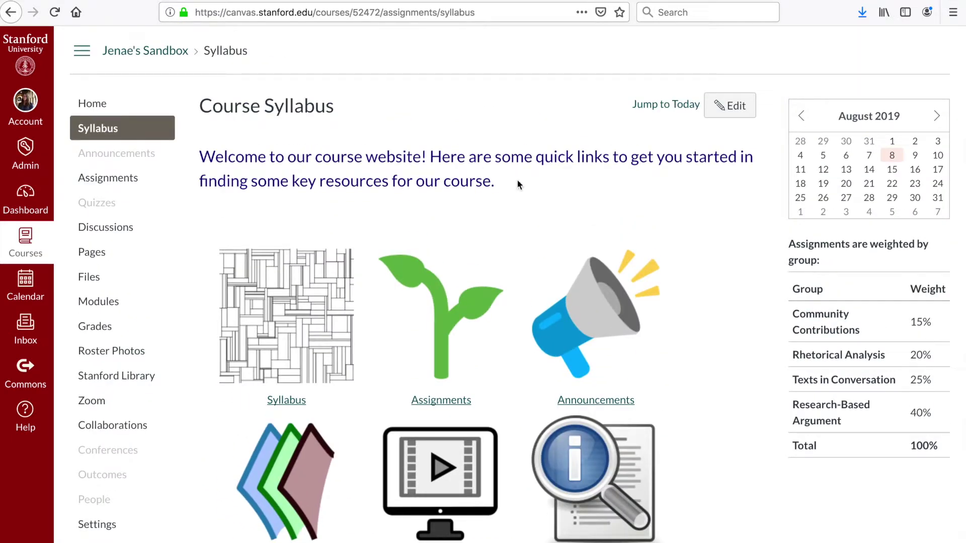
pyautogui.click(732, 108)
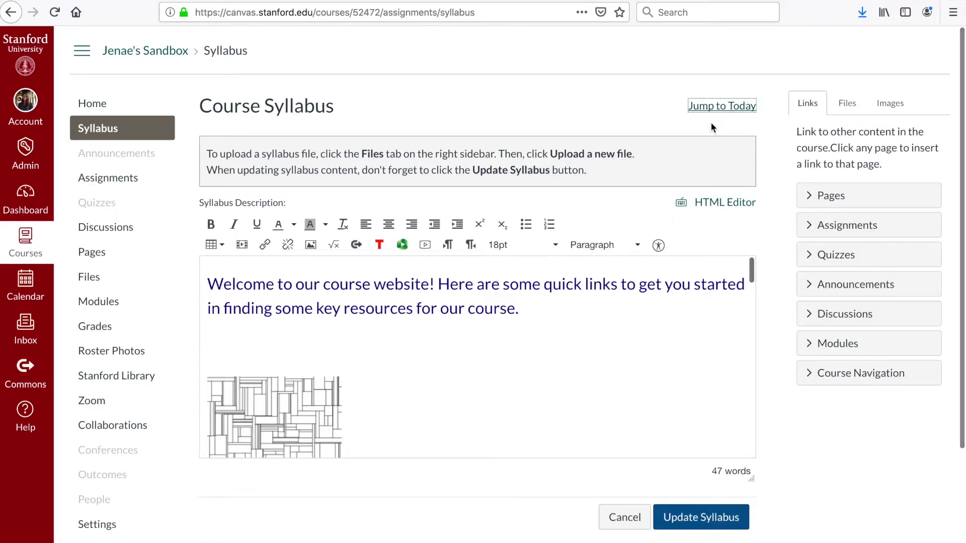
pyautogui.scroll(-5, 576, 376)
pyautogui.scroll(-5, 576, 376)
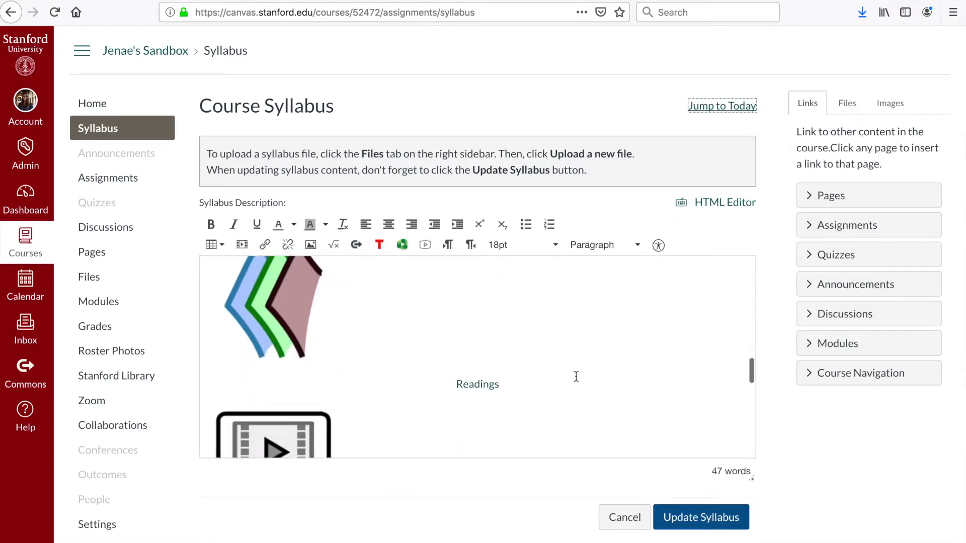
pyautogui.scroll(15, 578, 372)
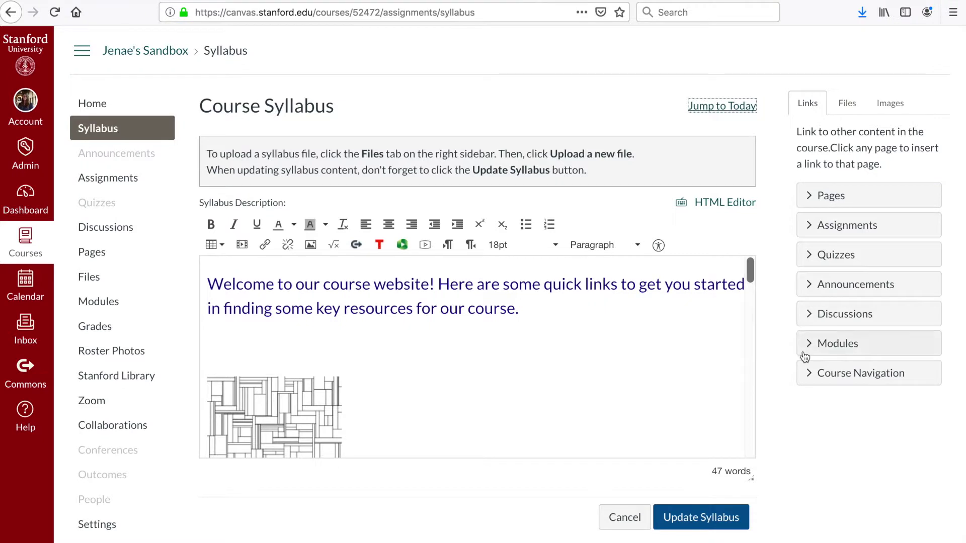
pyautogui.scroll(-3, 803, 351)
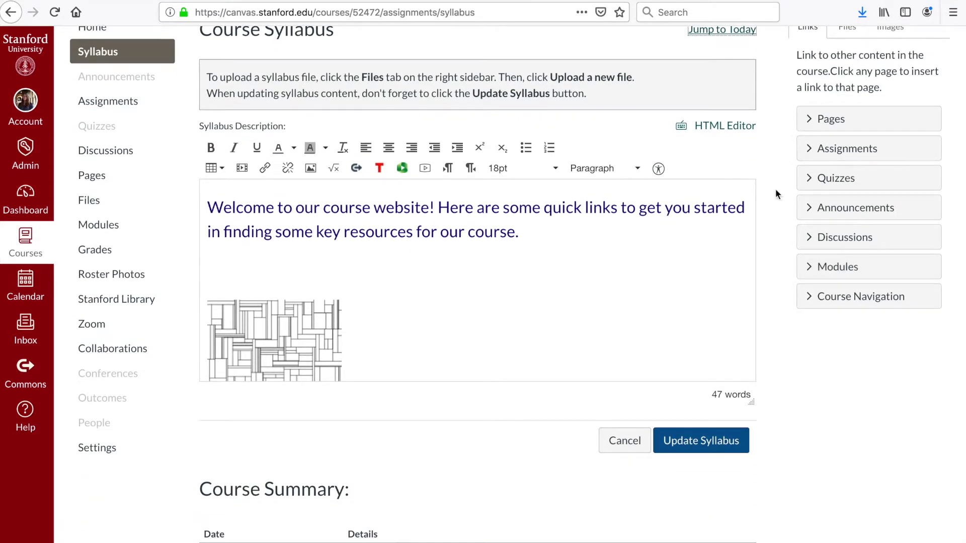
pyautogui.scroll(2, 775, 189)
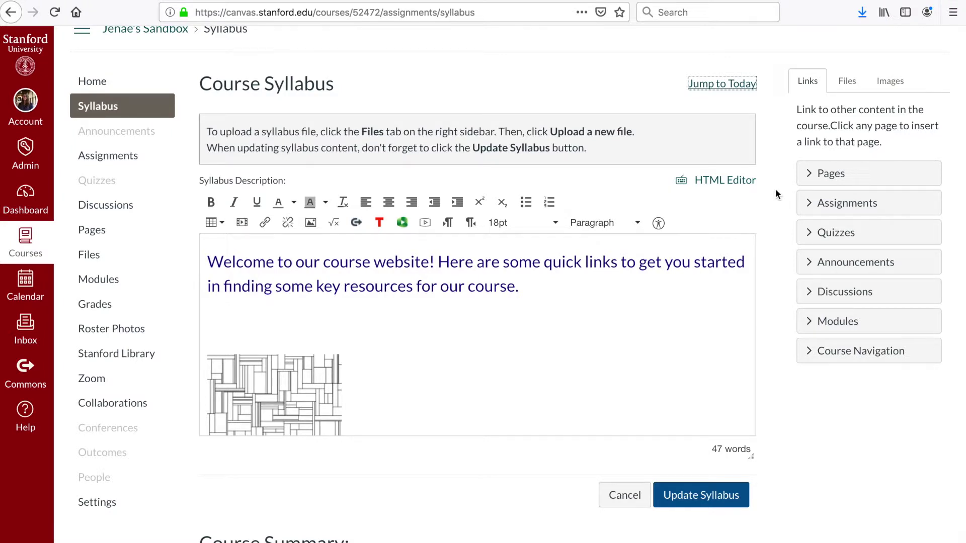
pyautogui.scroll(1, 775, 188)
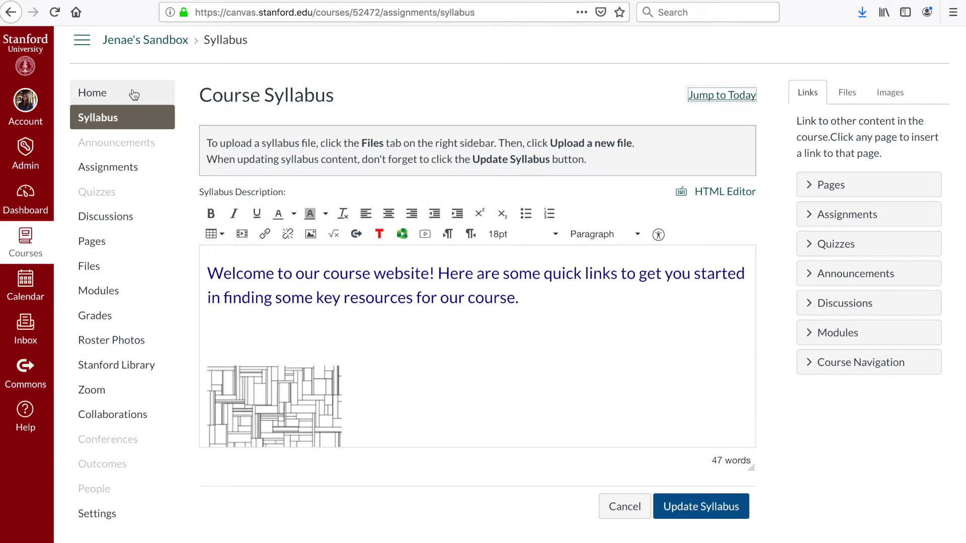
pyautogui.click(145, 45)
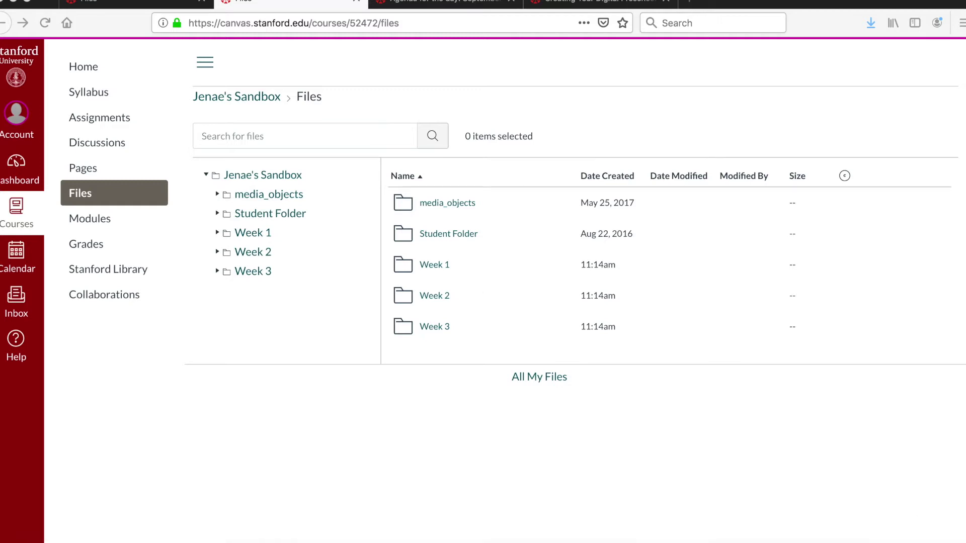
# Reload the sandbox course's Files page and upload Screen Shot 2018-06-04 at 9.32.22 AM.png from the Desktop
pyautogui.press('super+r')
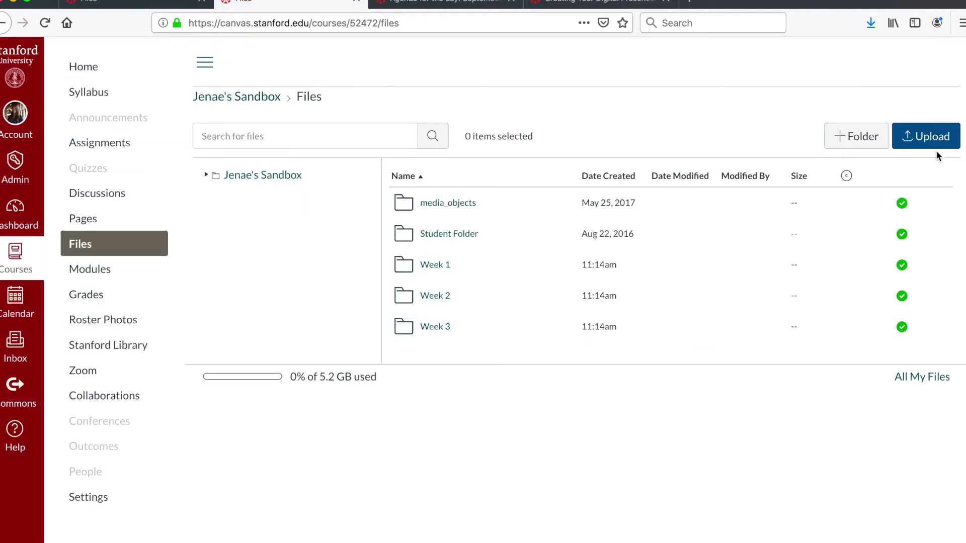
pyautogui.click(939, 137)
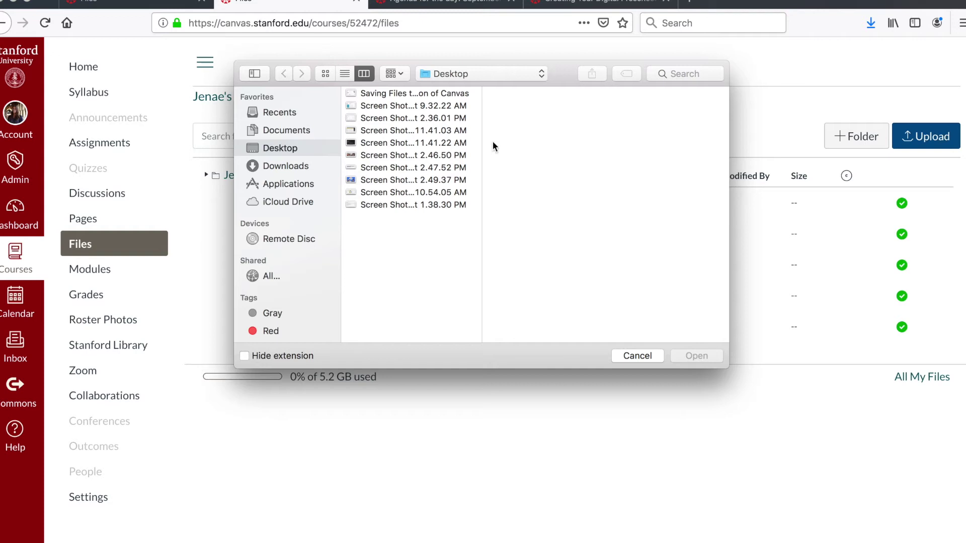
pyautogui.click(390, 107)
pyautogui.click(689, 357)
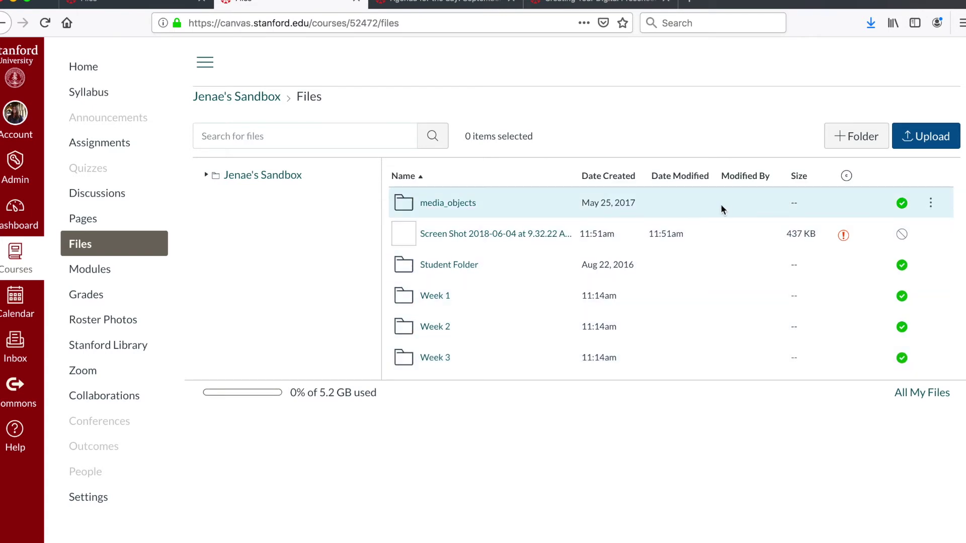
# Publish the uploaded screenshot with the usage right "The material is in the public domain" and save its usage rights
pyautogui.moveTo(843, 236)
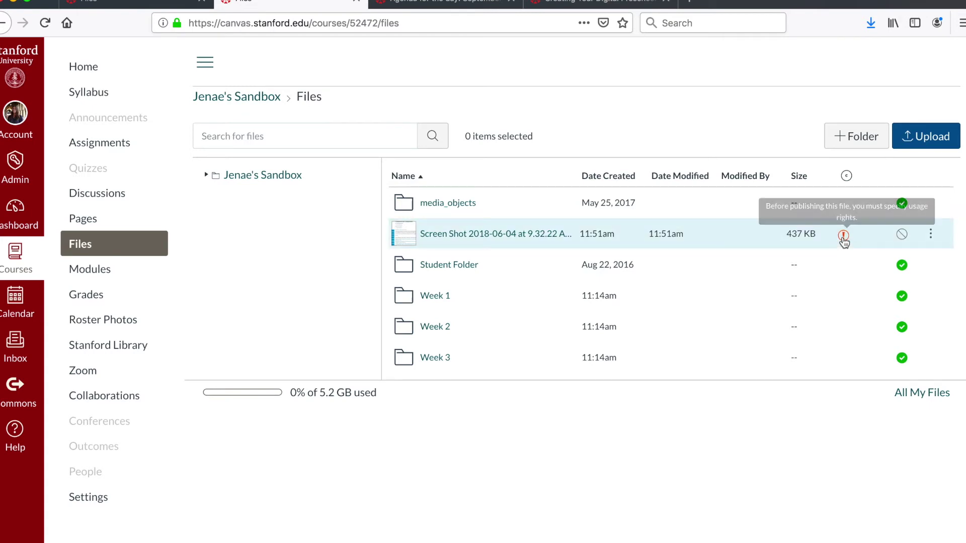
pyautogui.click(843, 236)
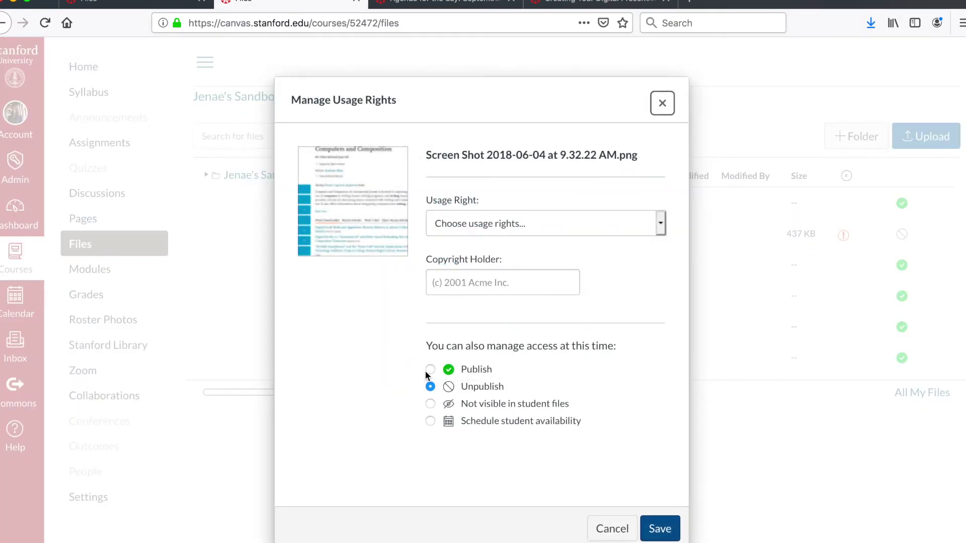
pyautogui.click(430, 370)
pyautogui.click(660, 223)
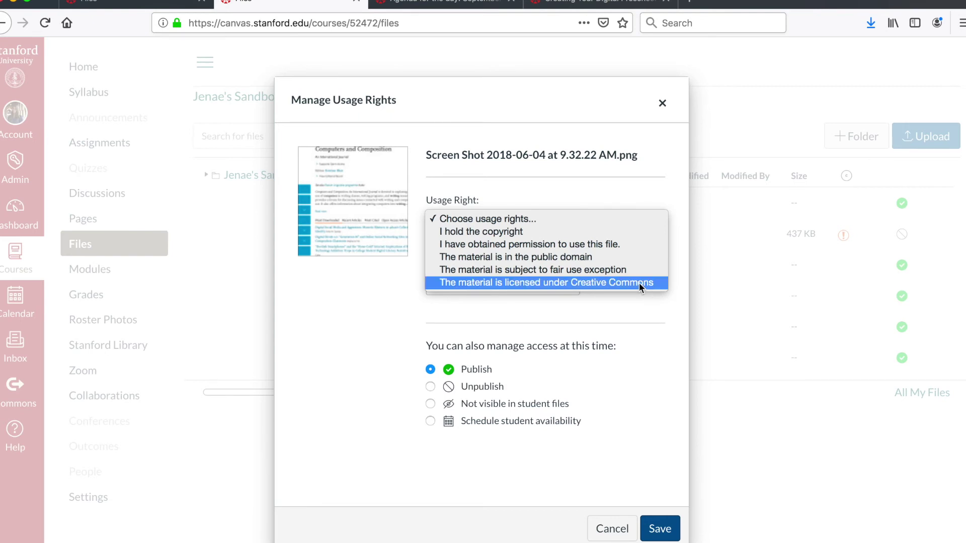
pyautogui.click(583, 258)
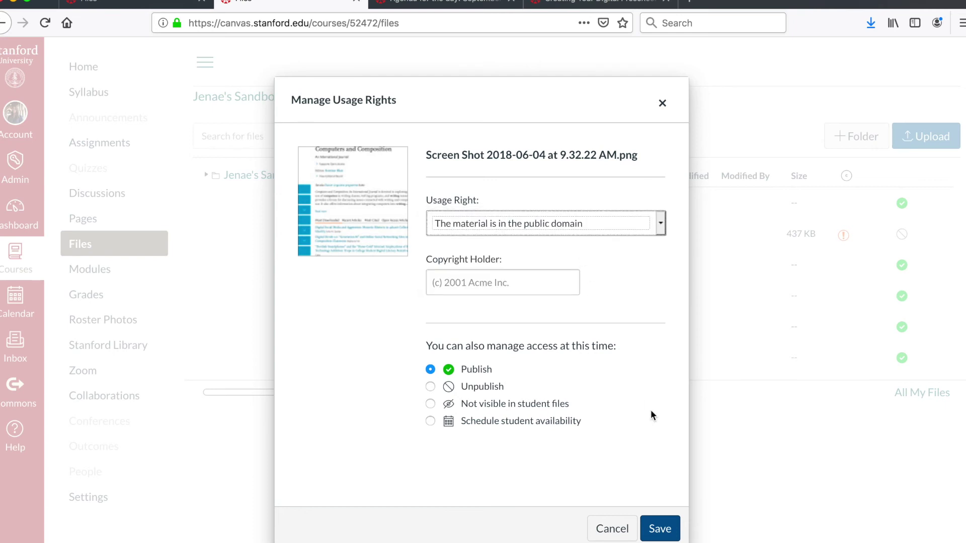
pyautogui.click(660, 529)
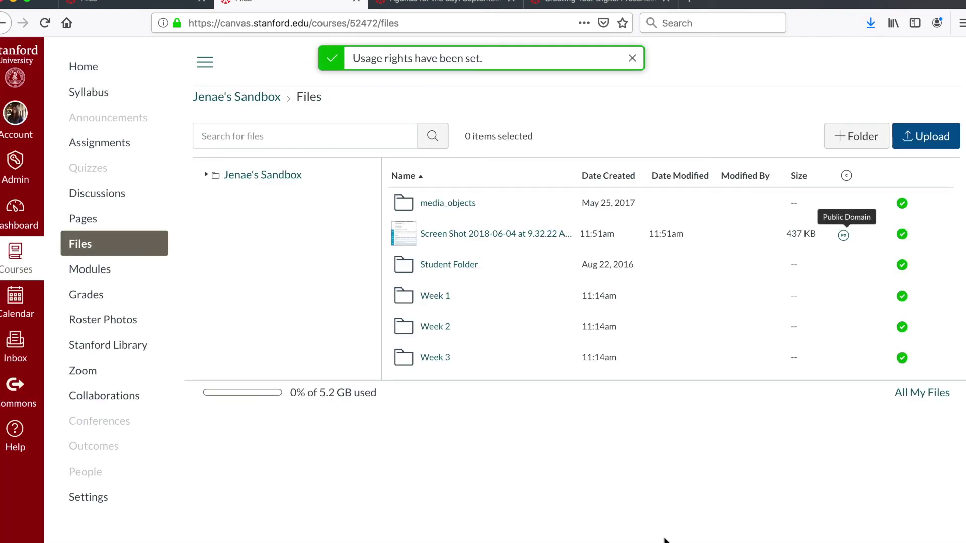